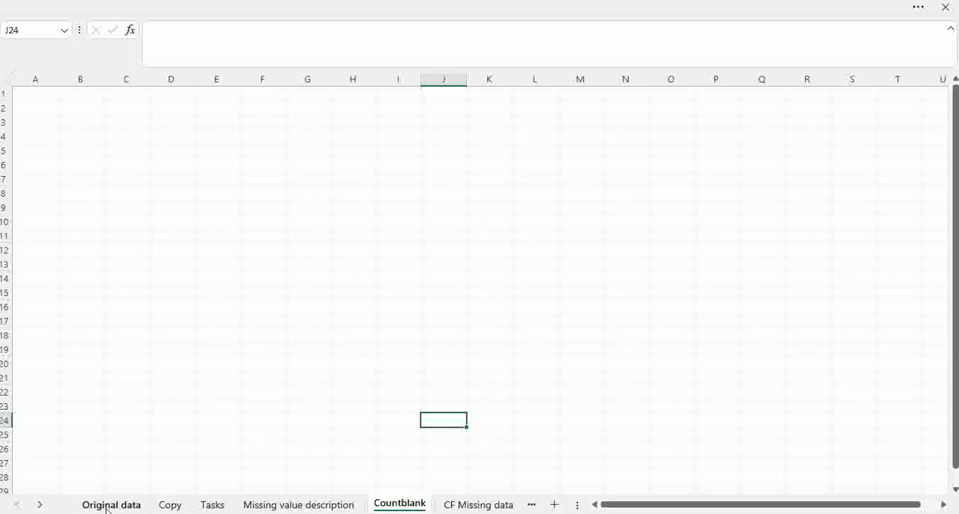
Copy the header row A1:H1 from the Copy sheet and paste it at A1 of the Countblank sheet.
left_click(170, 506)
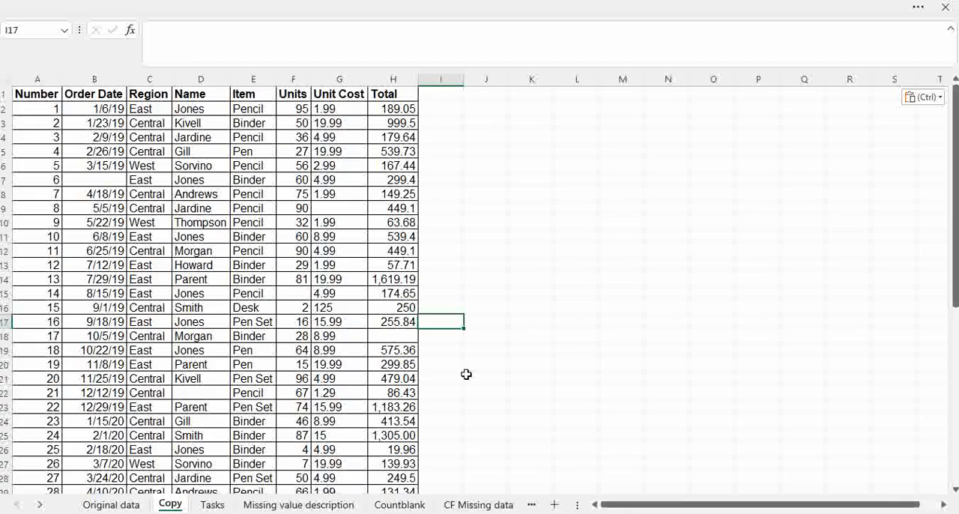
left_click(43, 94)
left_click_drag(43, 93, 384, 94)
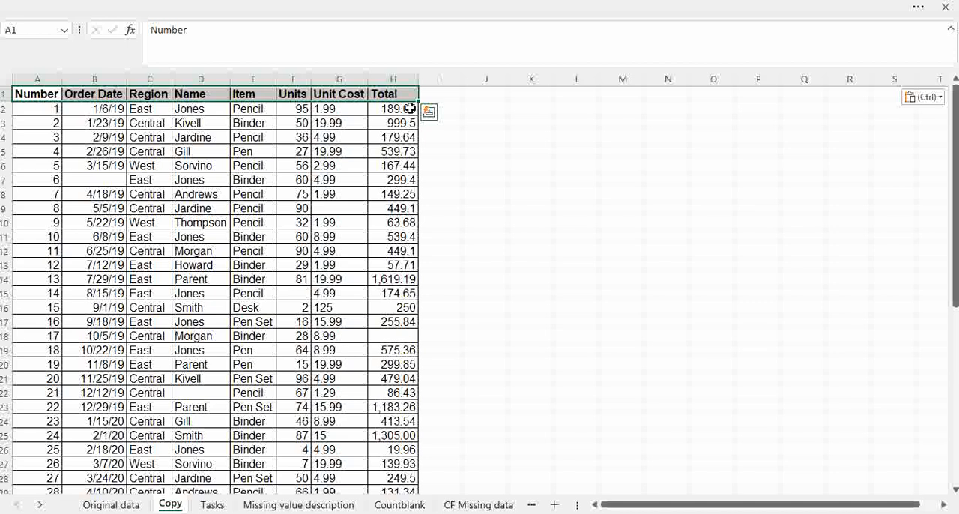
key("ctrl+c")
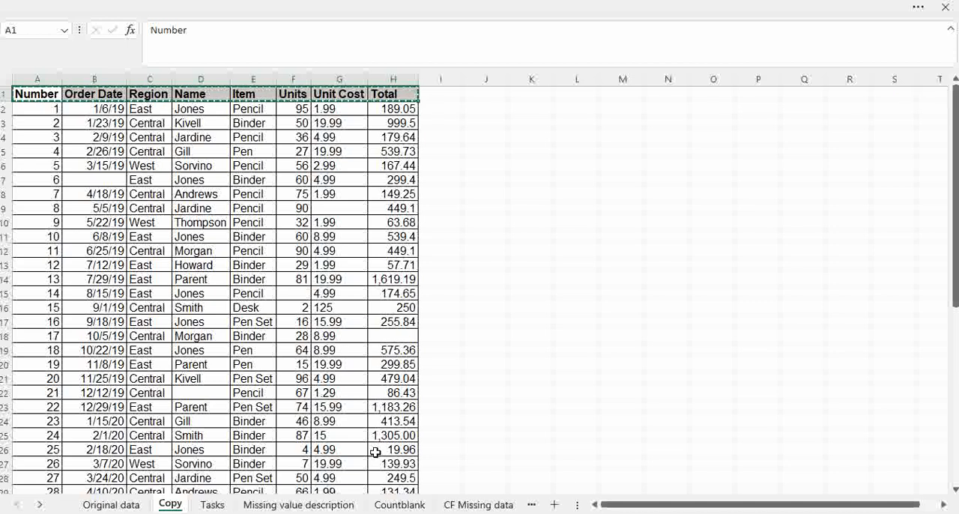
left_click(399, 504)
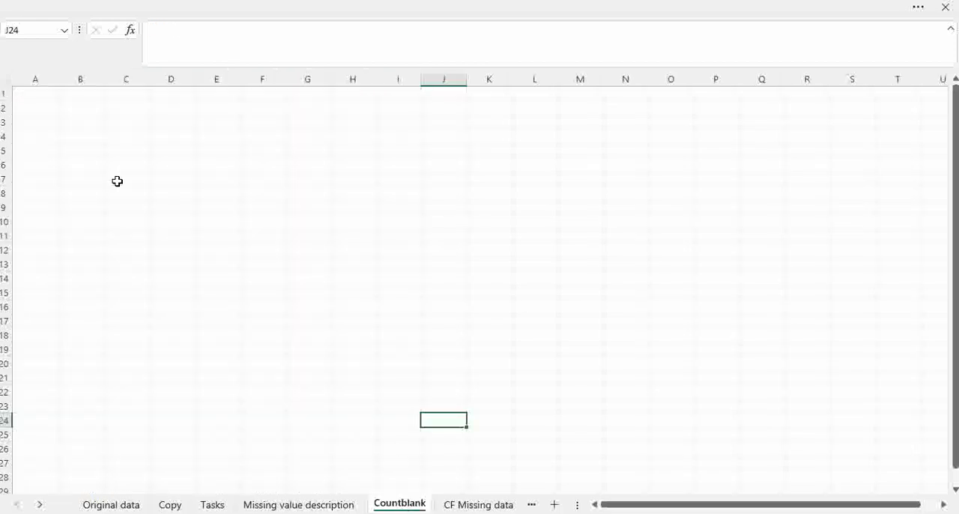
left_click(29, 96)
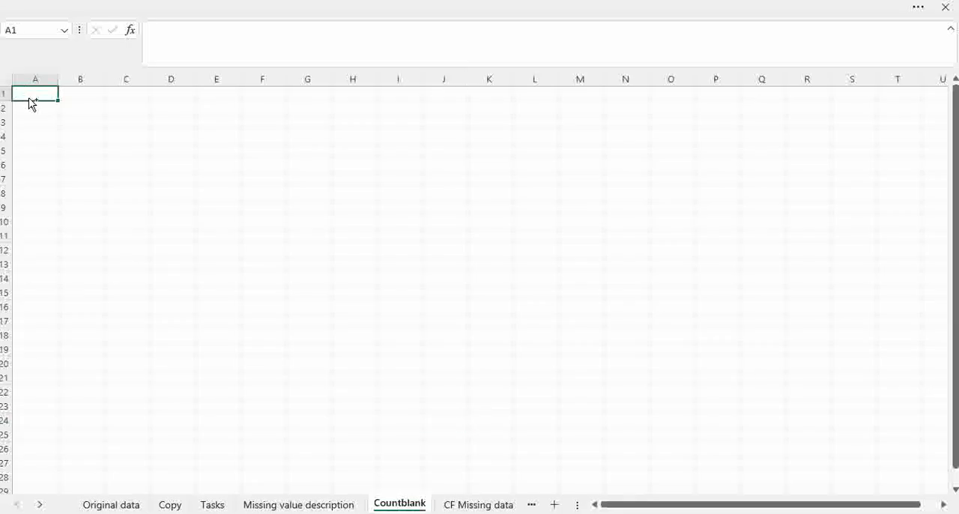
key("ctrl+v")
Fit columns A to H to their header text and widen them slightly for more room around each header.
left_click_drag(39, 81, 371, 78)
double_click(377, 78)
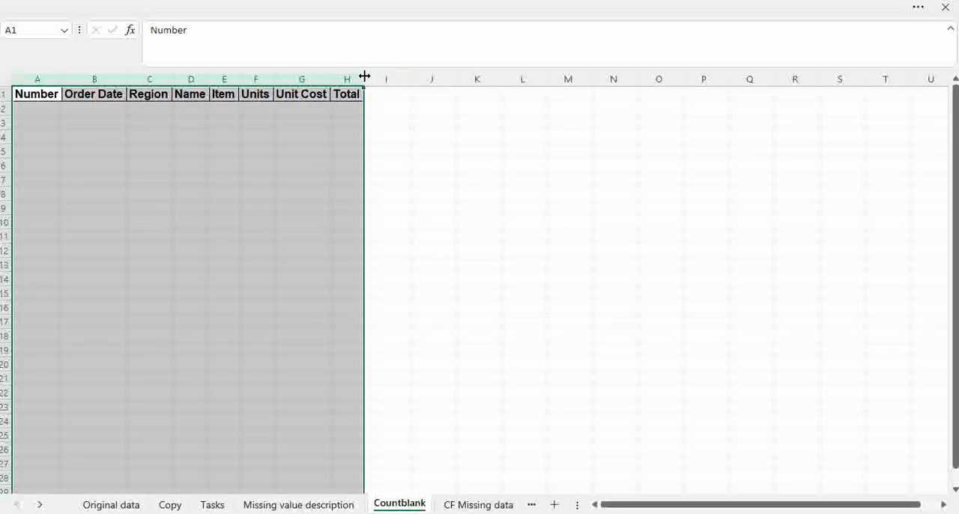
left_click(436, 154)
left_click_drag(364, 79, 347, 79)
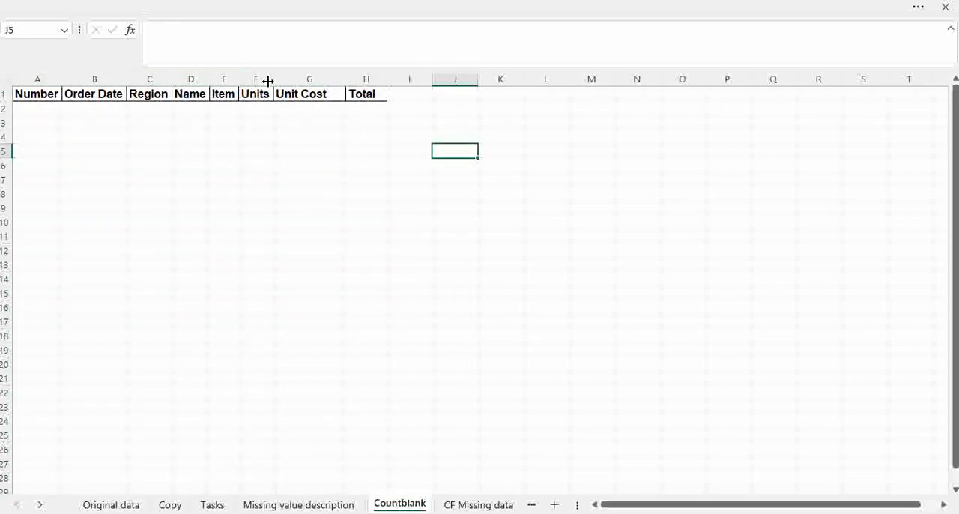
left_click_drag(274, 79, 144, 81)
left_click_drag(63, 81, 79, 79)
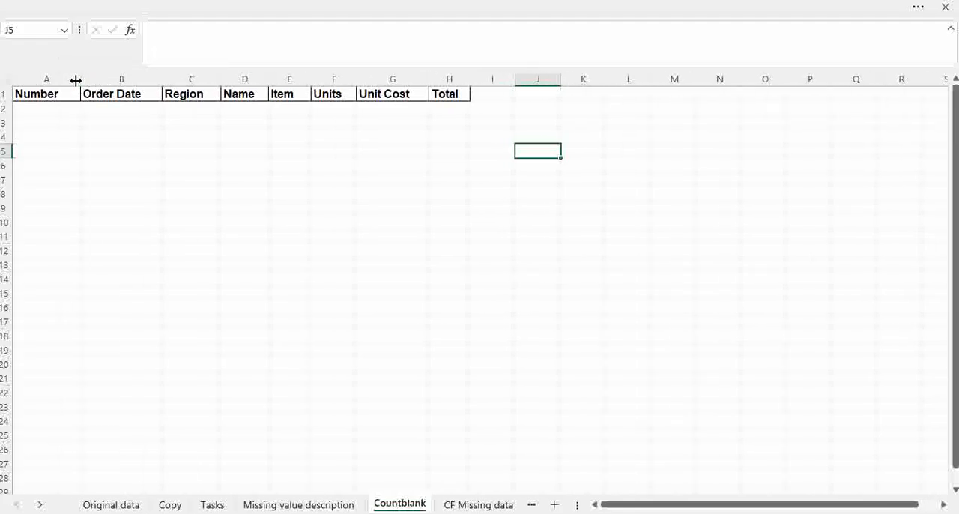
Insert a blank column before the Number column.
left_click(41, 78)
right_click(42, 78)
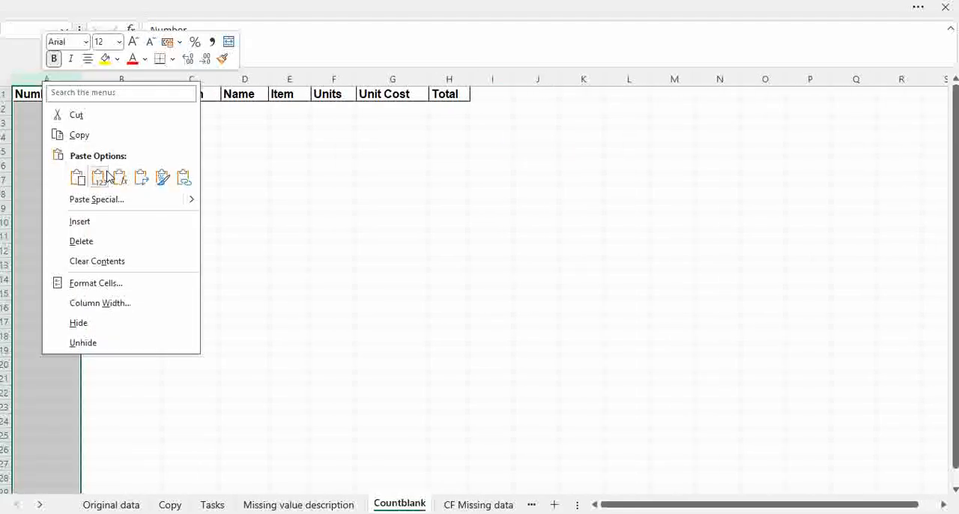
left_click(106, 224)
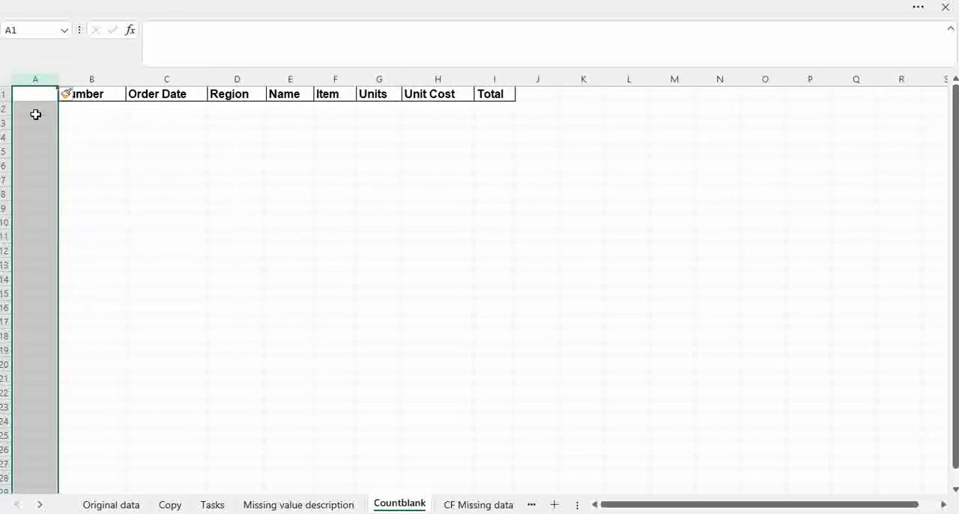
Label cell A2 "Missing values" and cell A3 "Non-missing", with column A fitted to its text.
left_click(33, 105)
type("Missing values")
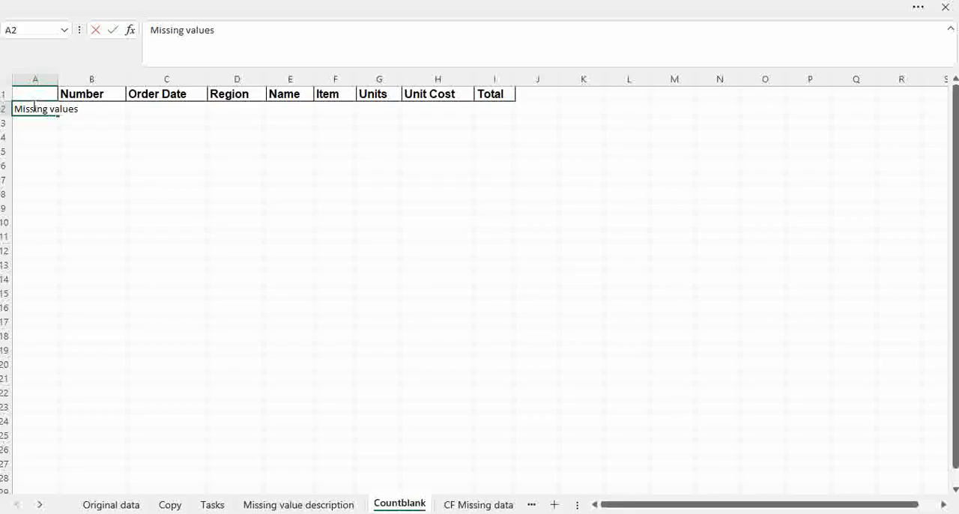
left_click(88, 147)
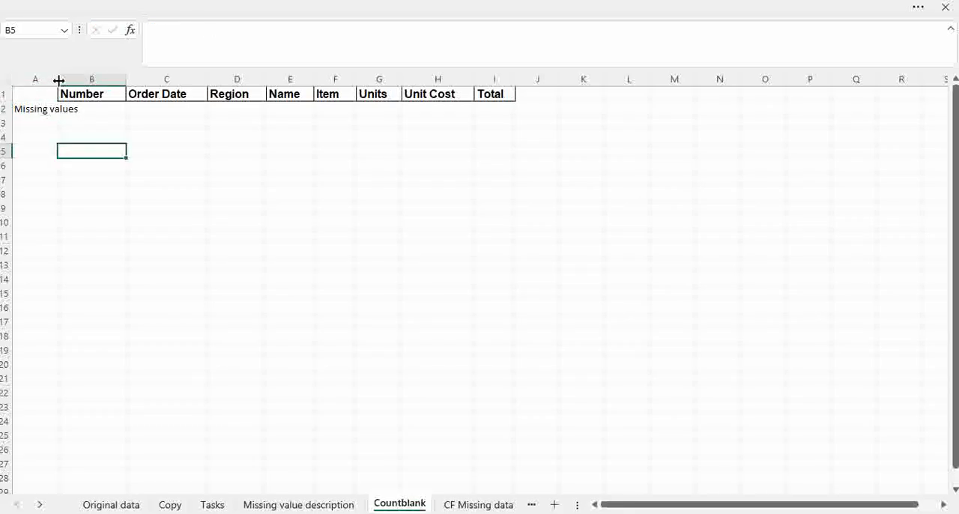
double_click(58, 78)
left_click(60, 123)
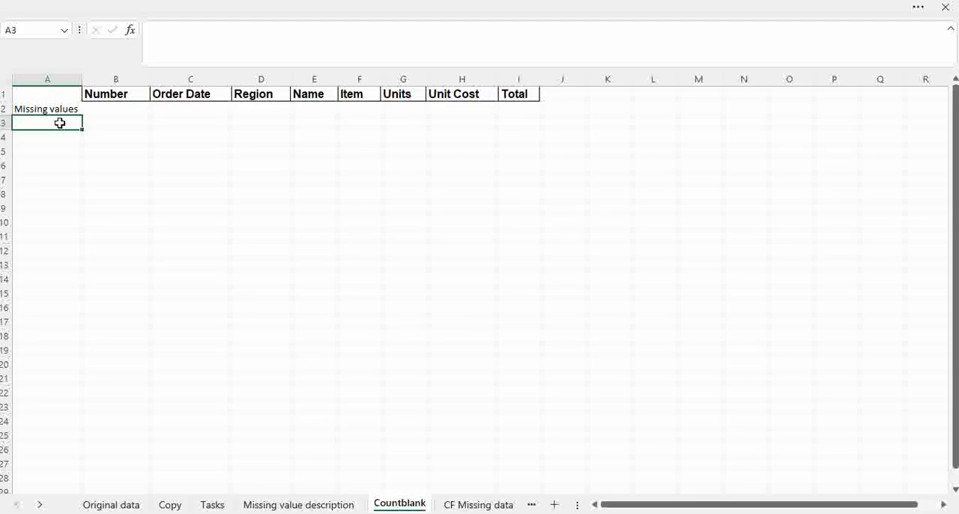
type("Non-missing")
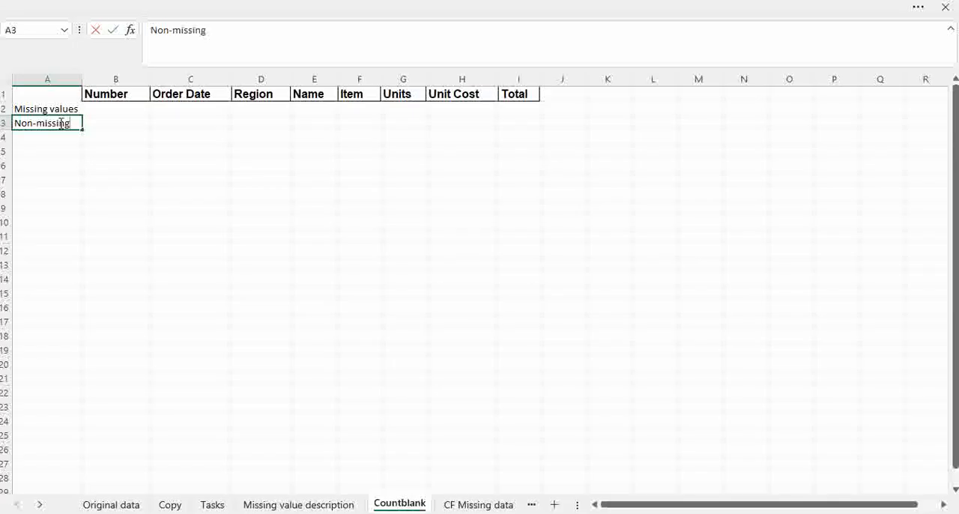
left_click(148, 175)
Leave full-screen mode by setting the ribbon to always show, with header cell B1 selected.
left_click(99, 94)
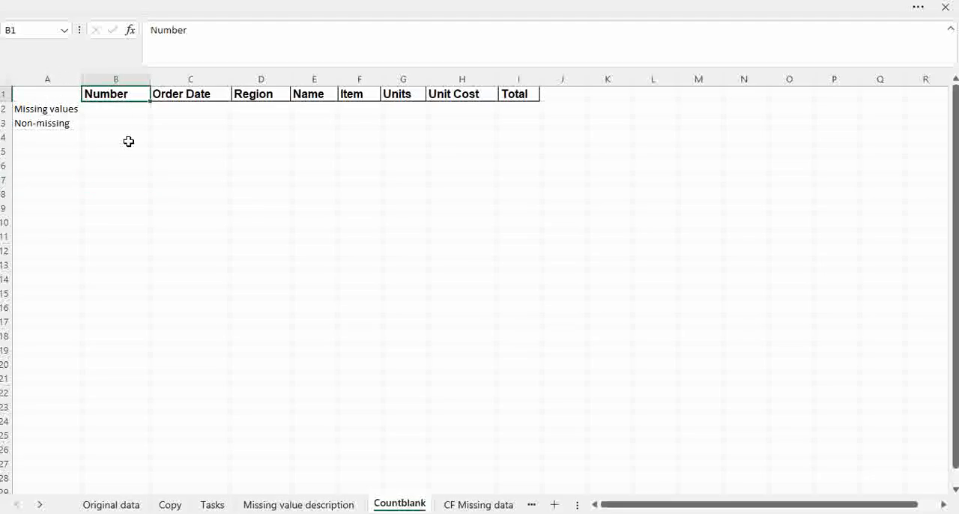
left_click(936, 6)
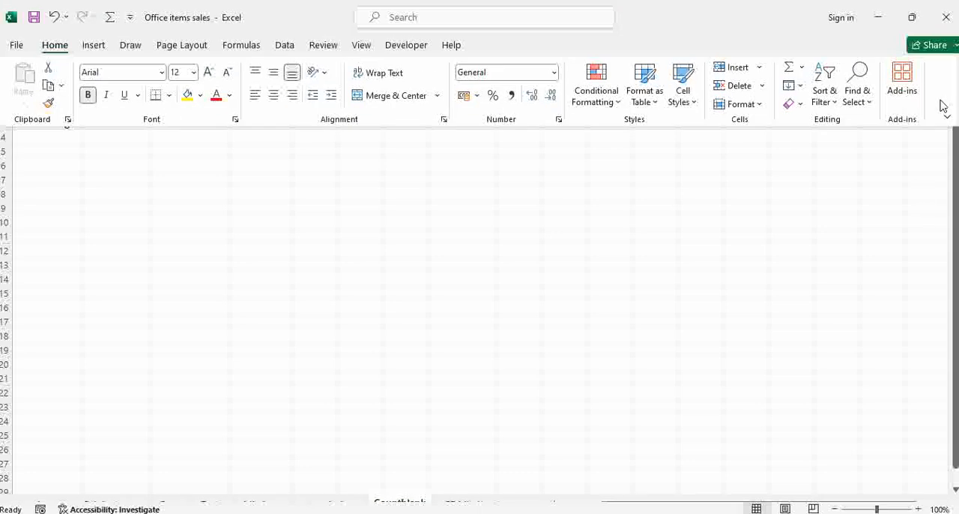
left_click(948, 118)
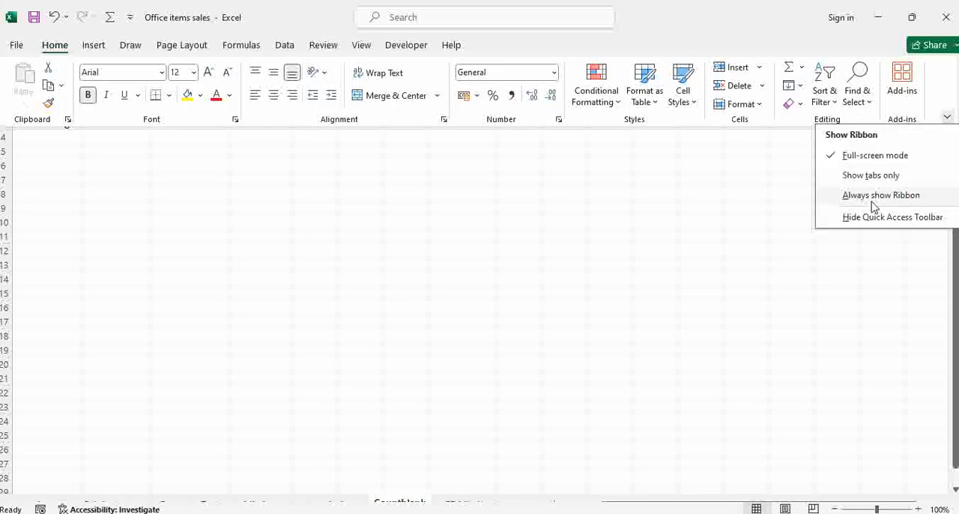
left_click(870, 196)
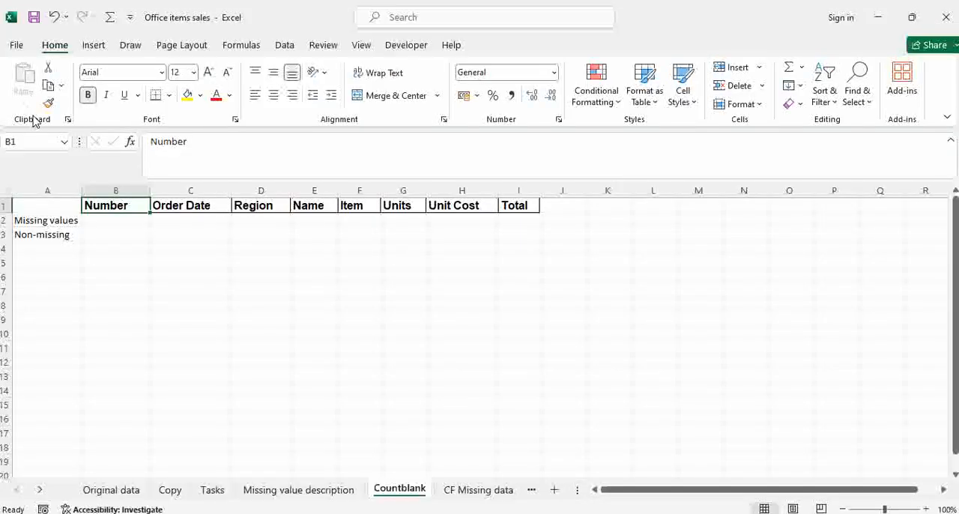
Apply the formatting of header cell B1 to A1:A3 with Format Painter and refit column A's width.
left_click(48, 103)
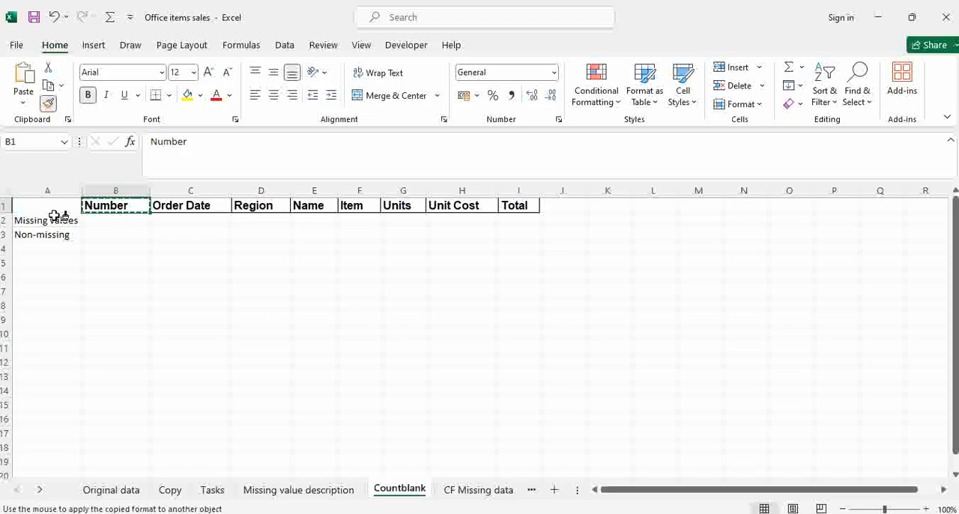
left_click_drag(51, 207, 52, 235)
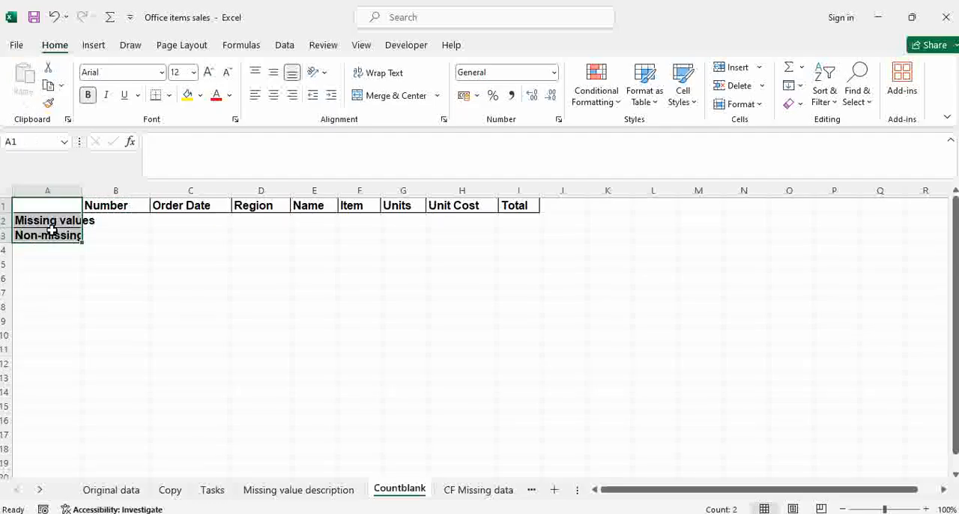
double_click(83, 190)
left_click(178, 235)
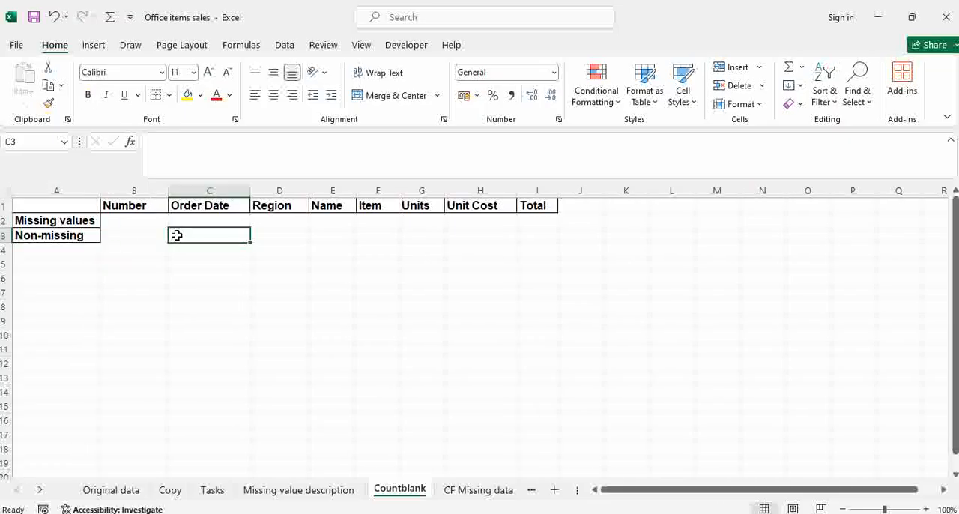
Enter =COUNTBLANK(Copy!A2:A50) in cell B2 to count the missing values in the Number column.
left_click(131, 221)
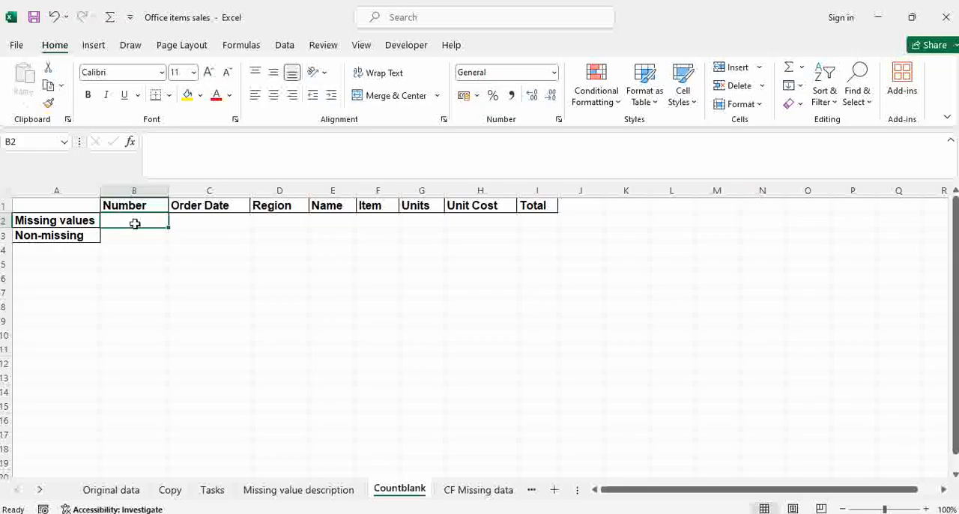
type("=")
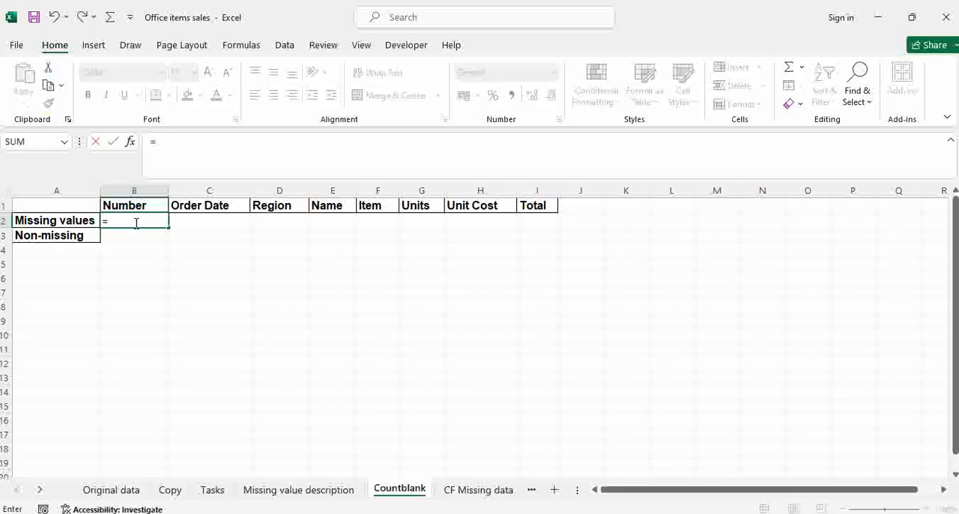
type("coun")
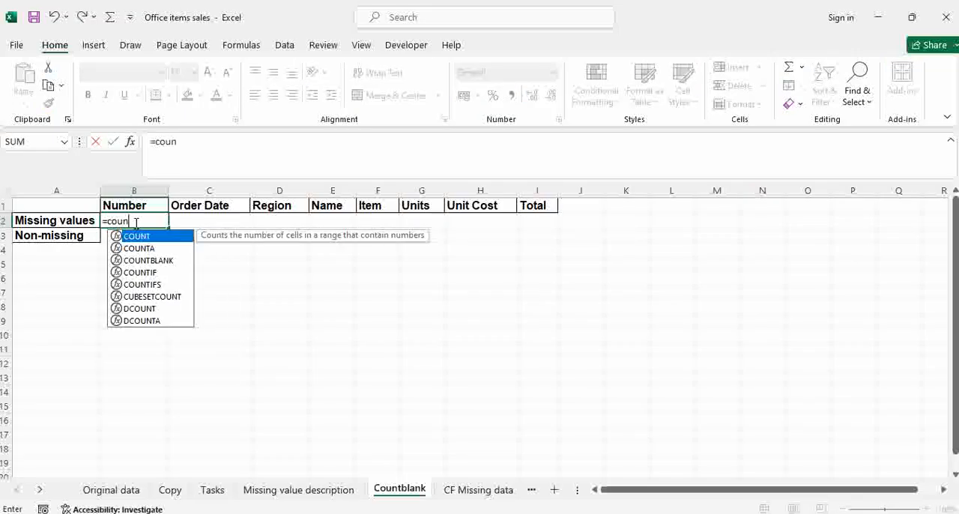
type("tb")
key("Tab")
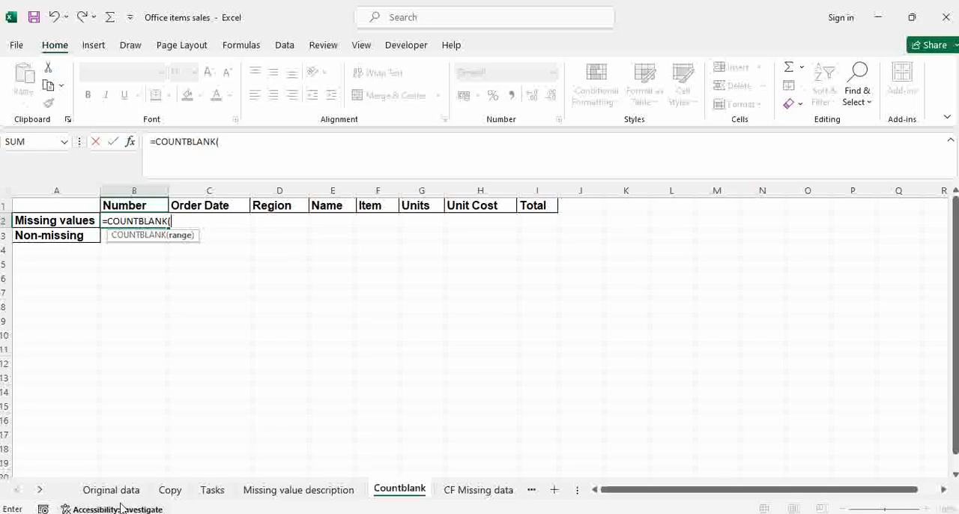
left_click(171, 490)
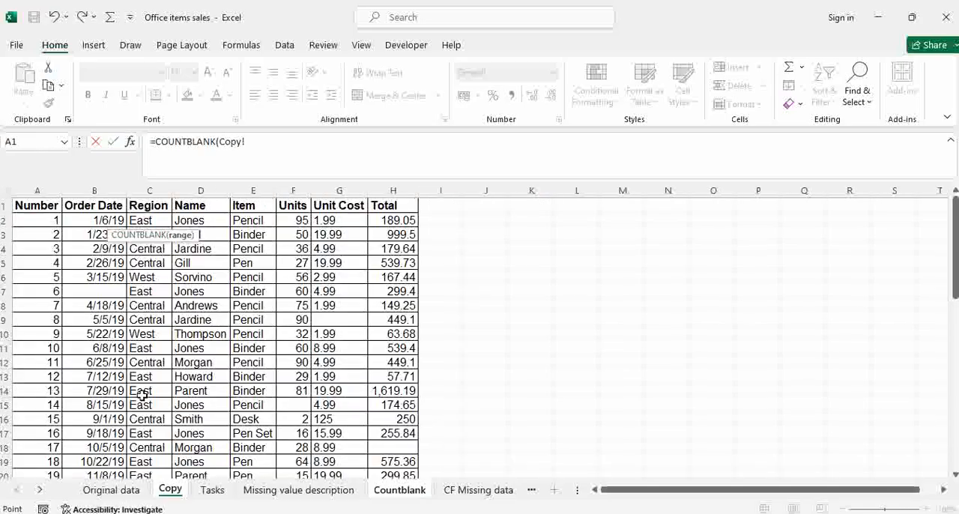
left_click(45, 218)
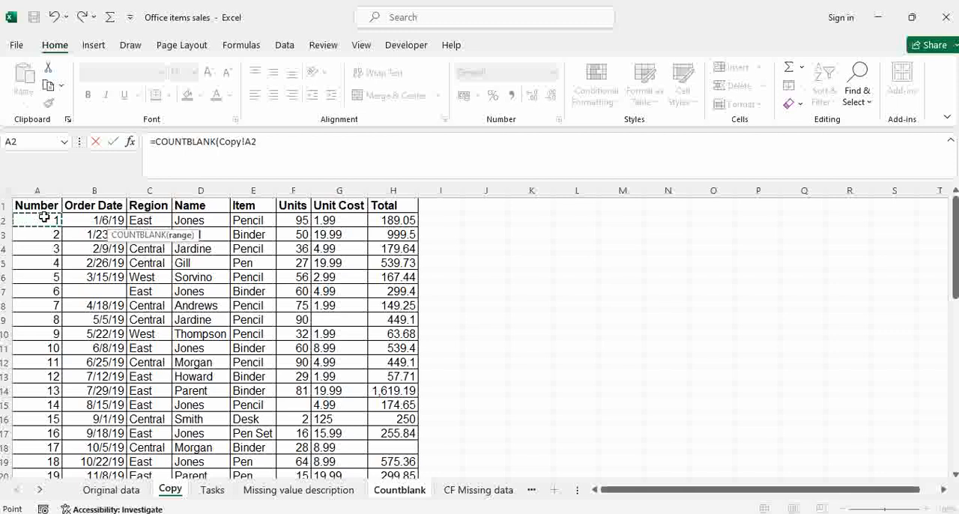
key("ctrl+shift+Down")
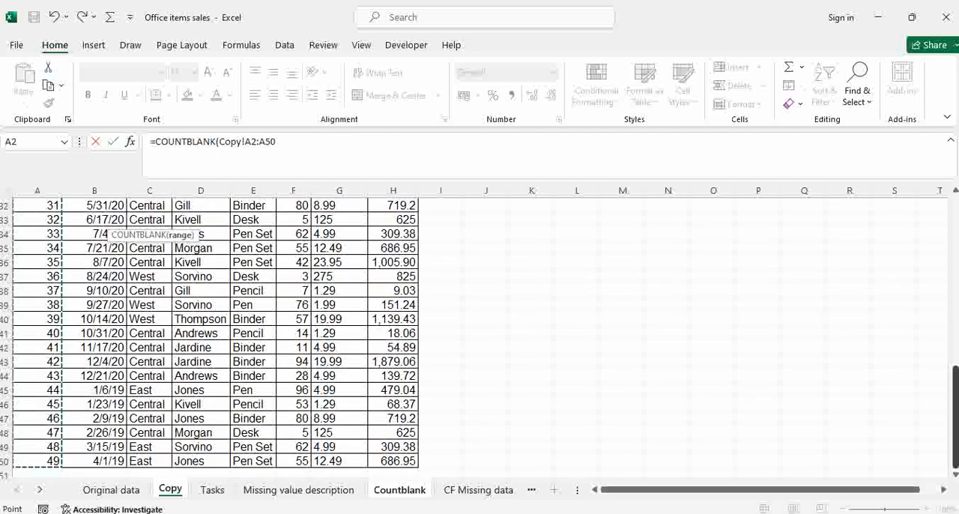
left_click_drag(955, 428, 955, 428)
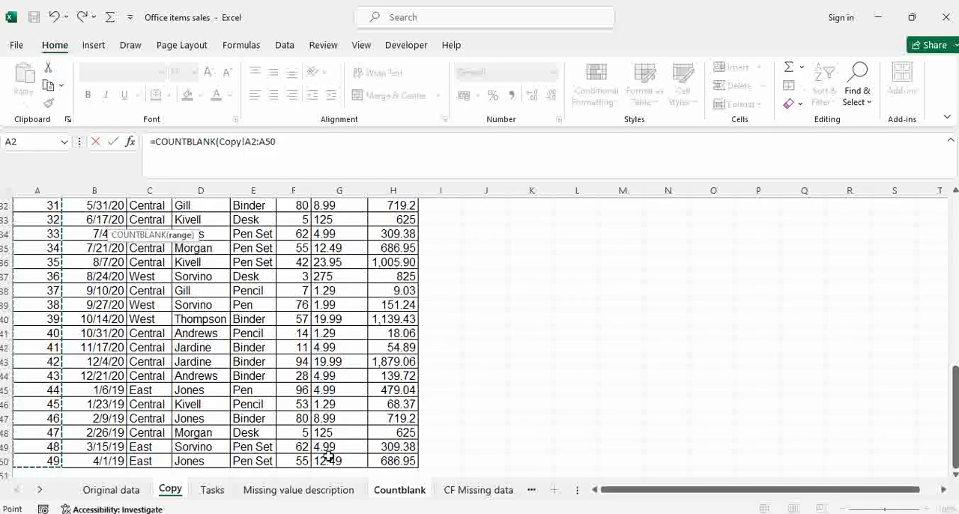
key("Return")
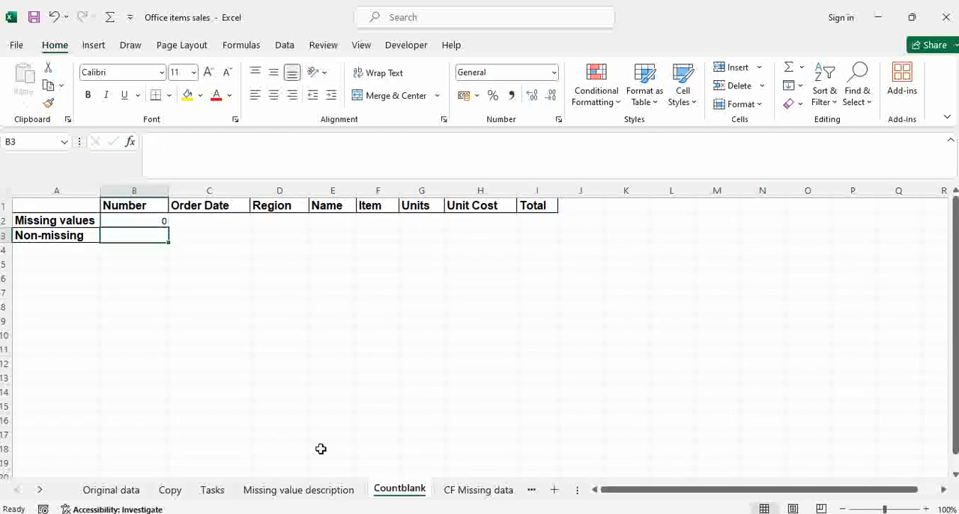
Fill the COUNTBLANK formula from B2 across the Missing values row to I2.
left_click(138, 218)
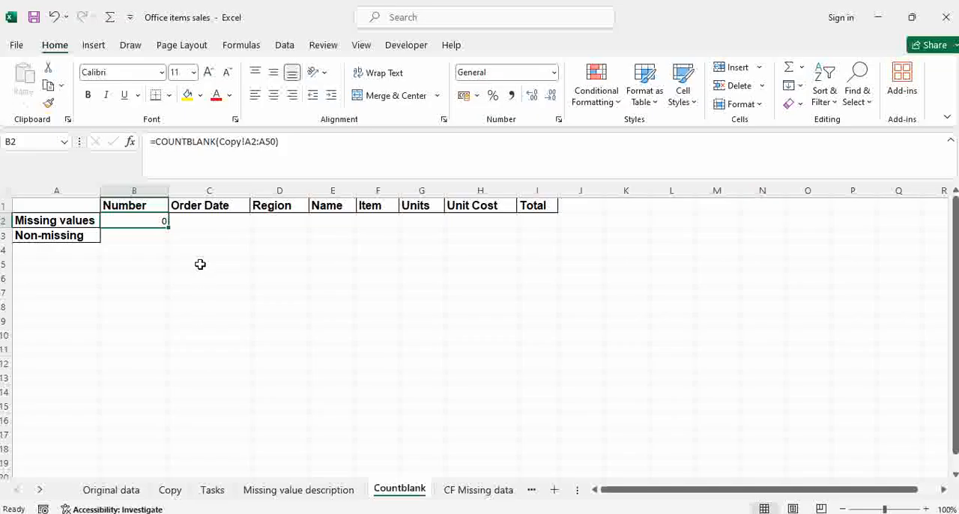
left_click_drag(165, 226, 539, 235)
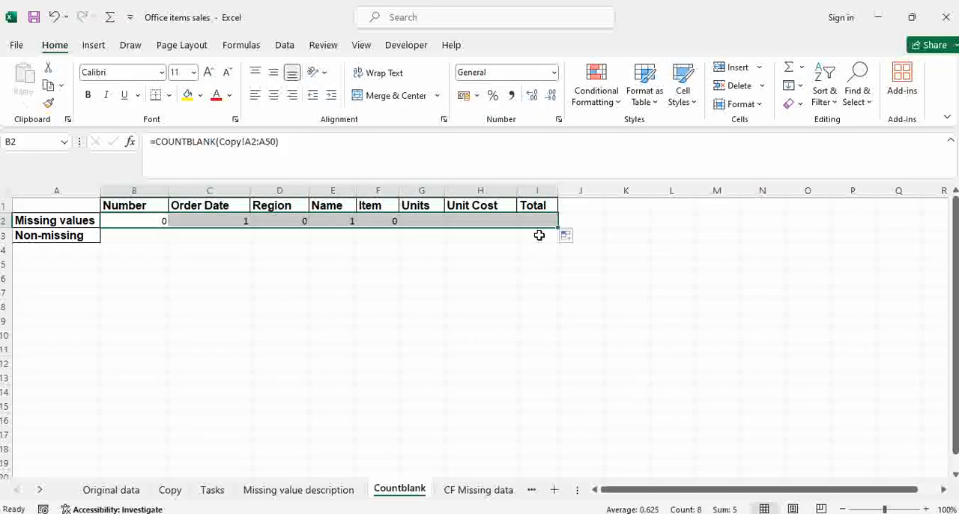
Check the Order Date formula in C2 against the Order Date column on the Copy sheet.
left_click(224, 222)
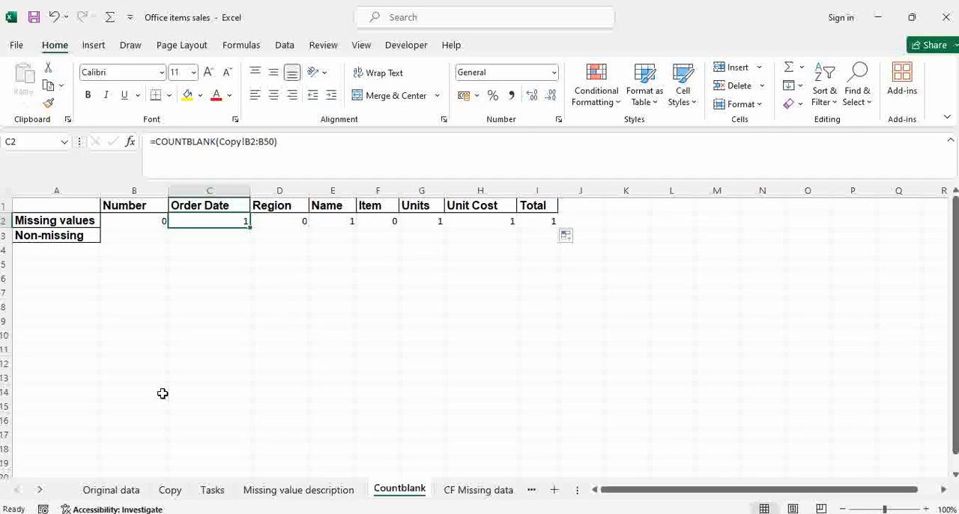
left_click(173, 491)
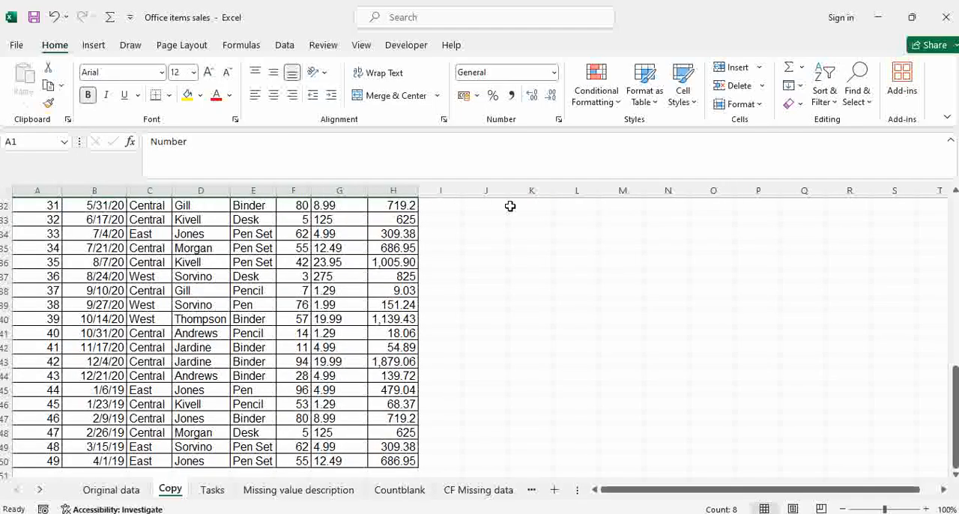
left_click_drag(956, 417, 951, 189)
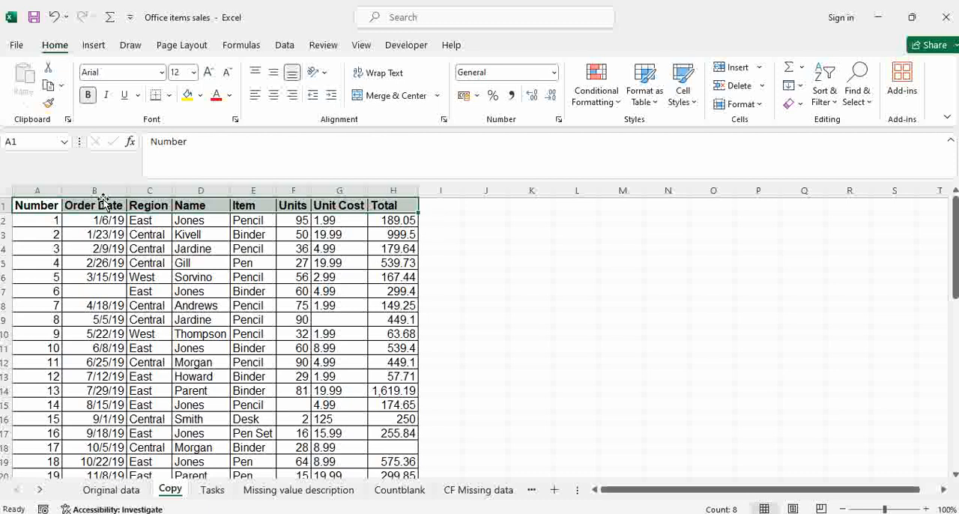
Enter =COUNTA(Copy!A2:A50) in cell B3 of the Countblank sheet to count the non-missing values in the Number column.
left_click(89, 220)
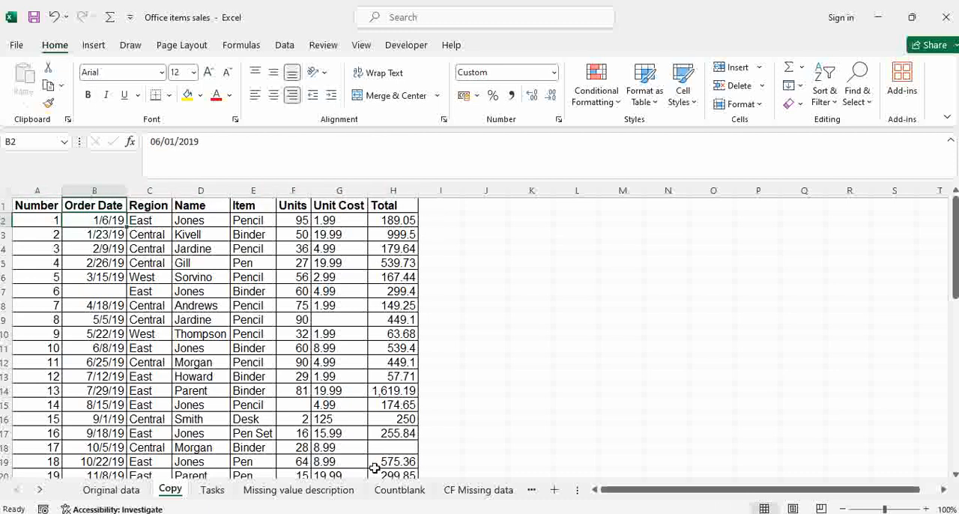
left_click(397, 491)
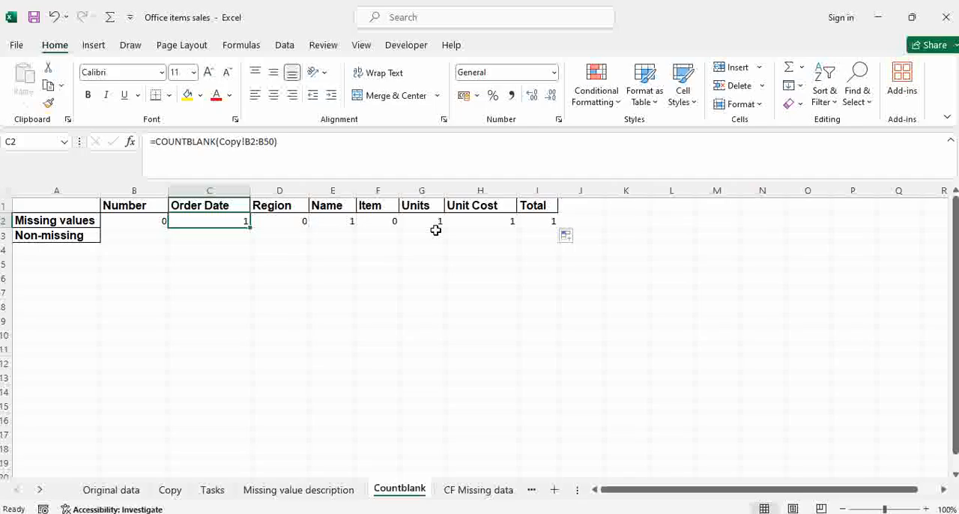
left_click(132, 237)
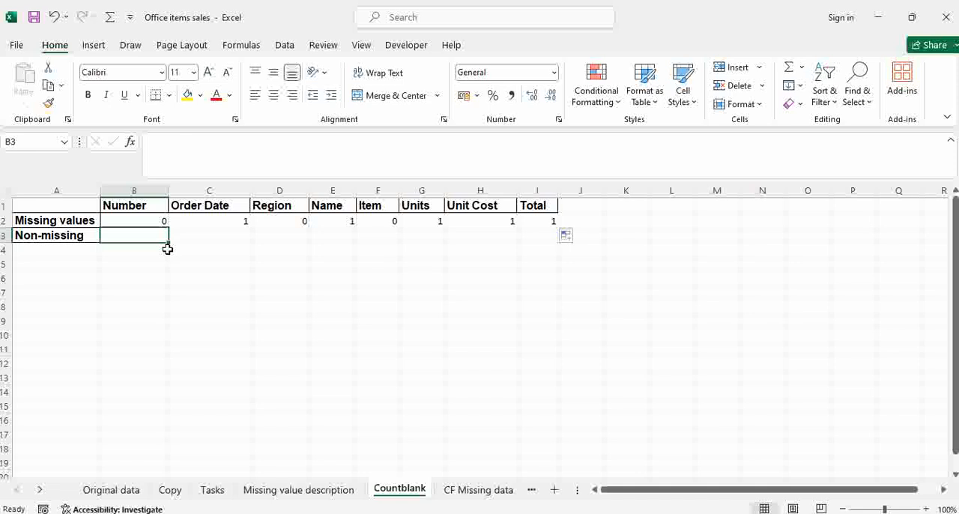
type("=")
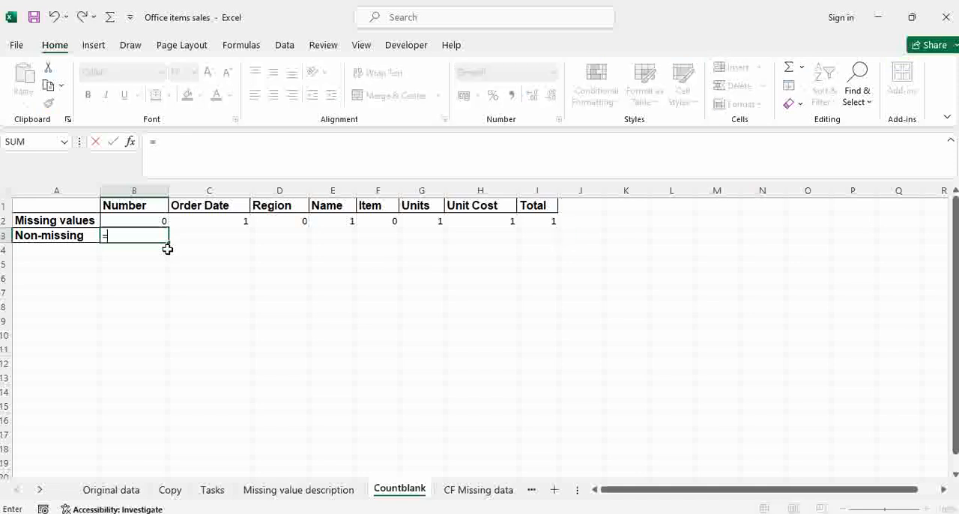
type("count")
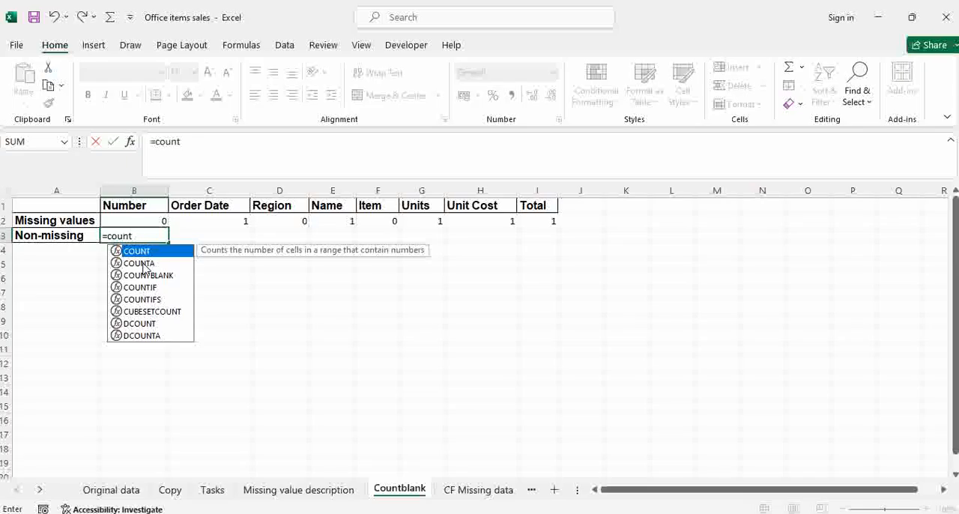
left_click(142, 264)
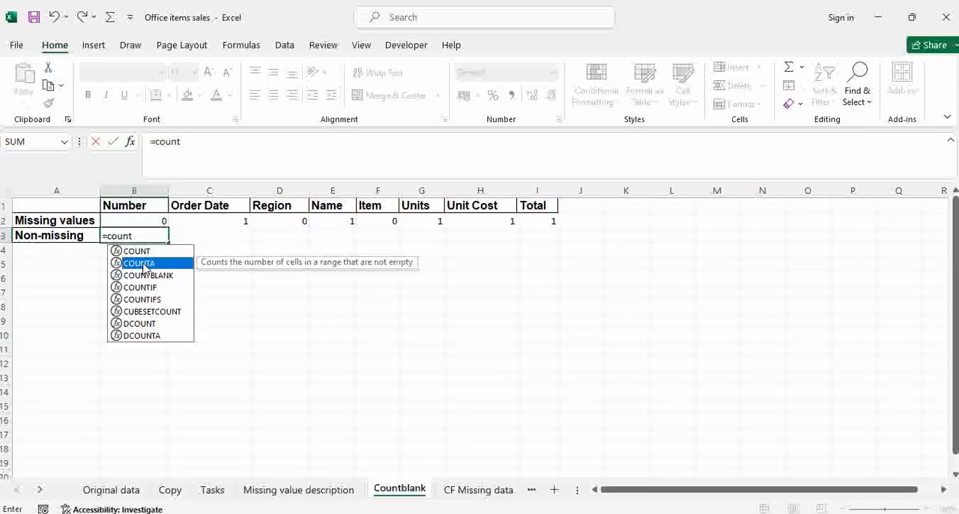
double_click(143, 264)
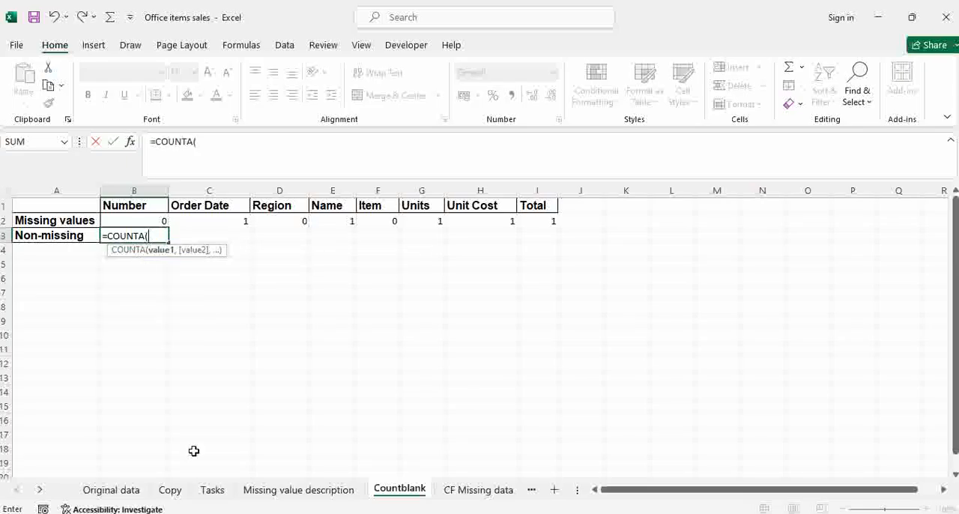
left_click(112, 490)
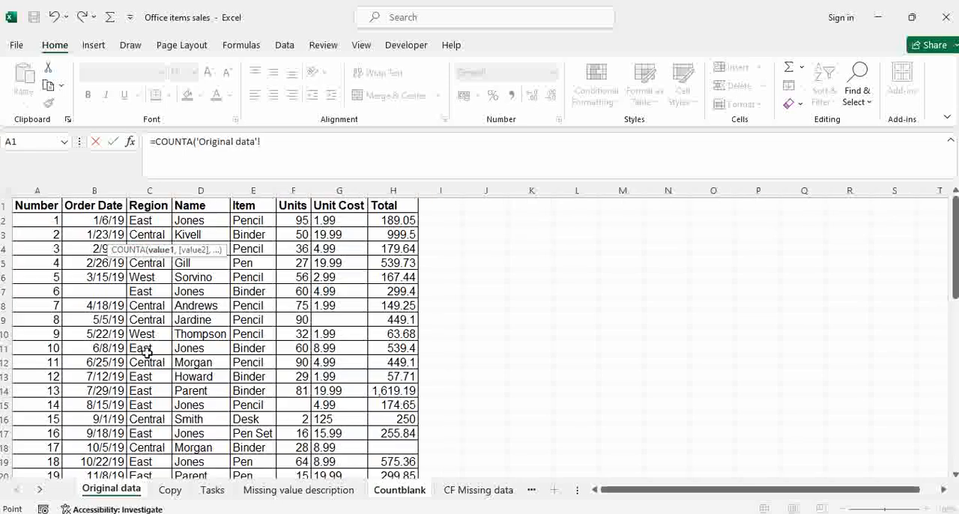
left_click(172, 491)
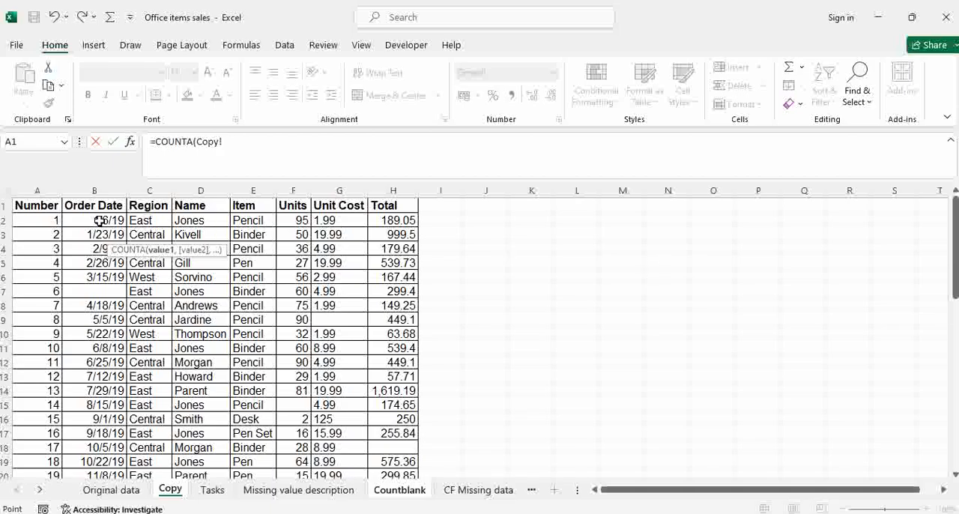
left_click_drag(53, 218, 38, 446)
key("Return")
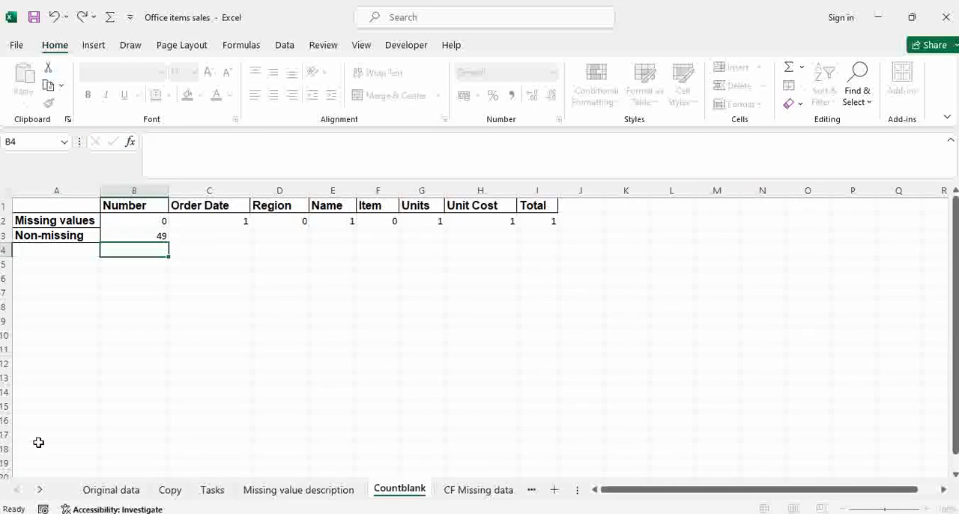
Fill the COUNTA formula from B3 across the Non-missing row to I3.
left_click(152, 233)
left_click_drag(169, 244, 542, 248)
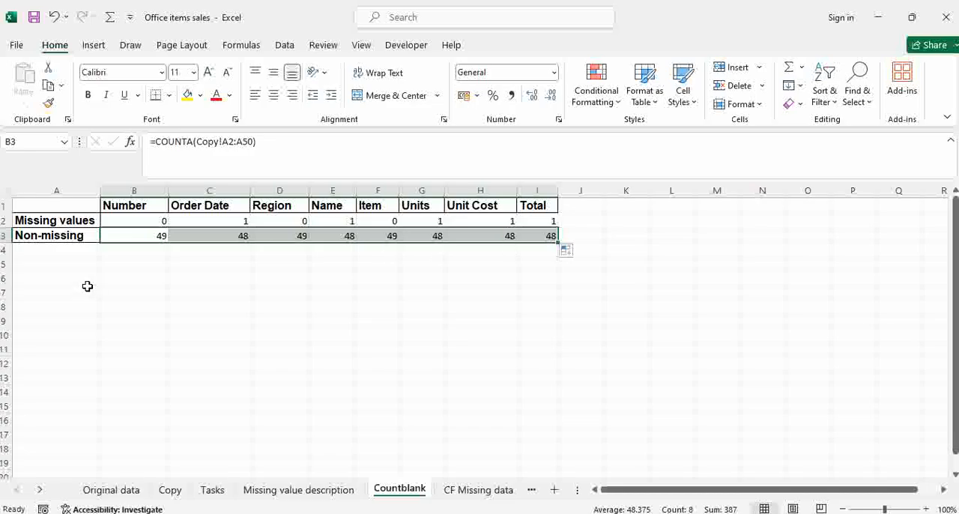
Enter the row label "%ge missing" in cell A4.
left_click(36, 248)
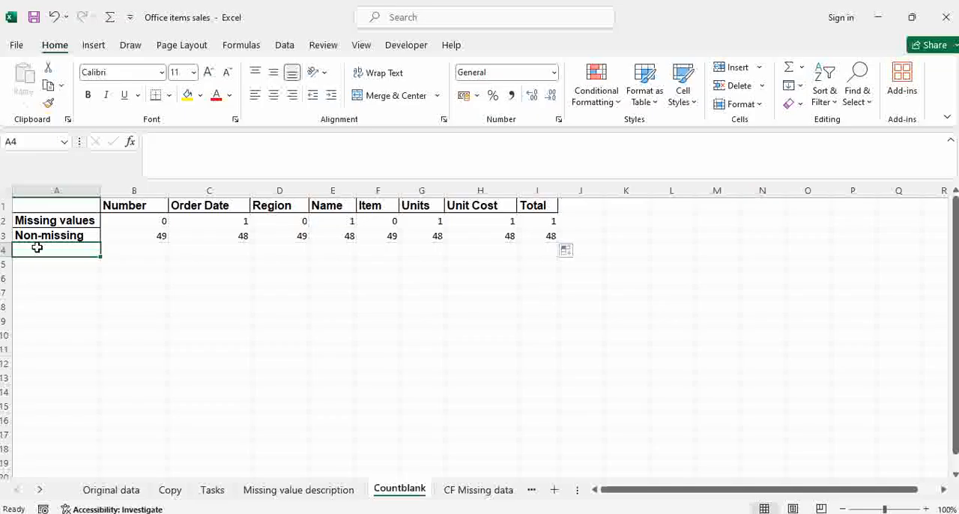
type("%")
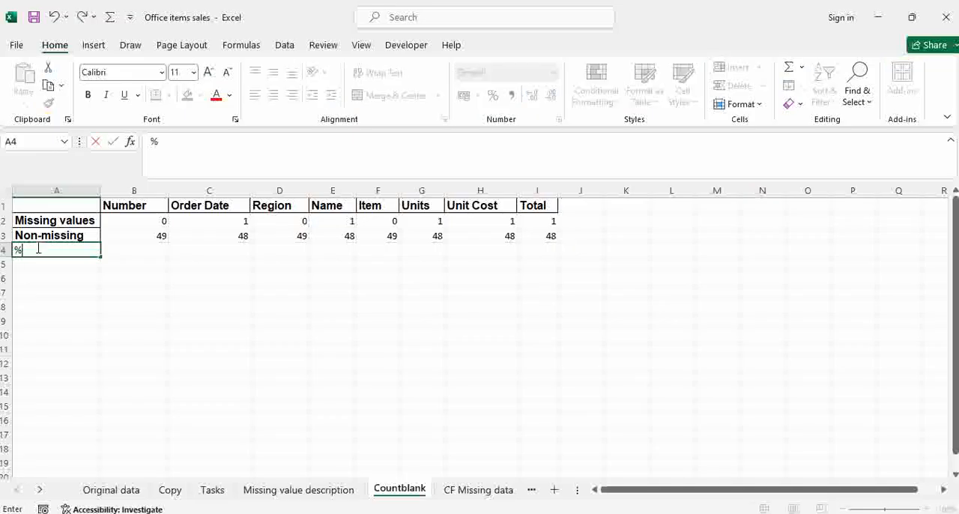
type("ge missing")
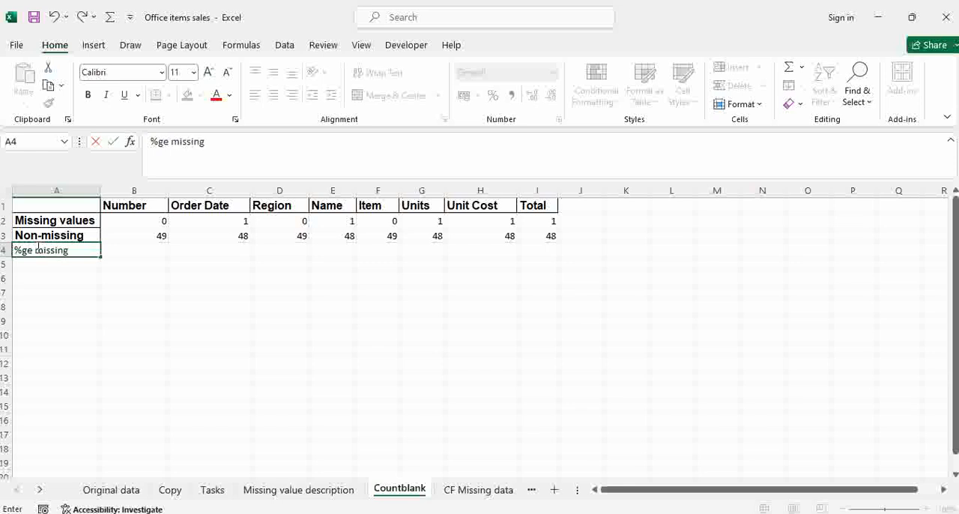
left_click(144, 297)
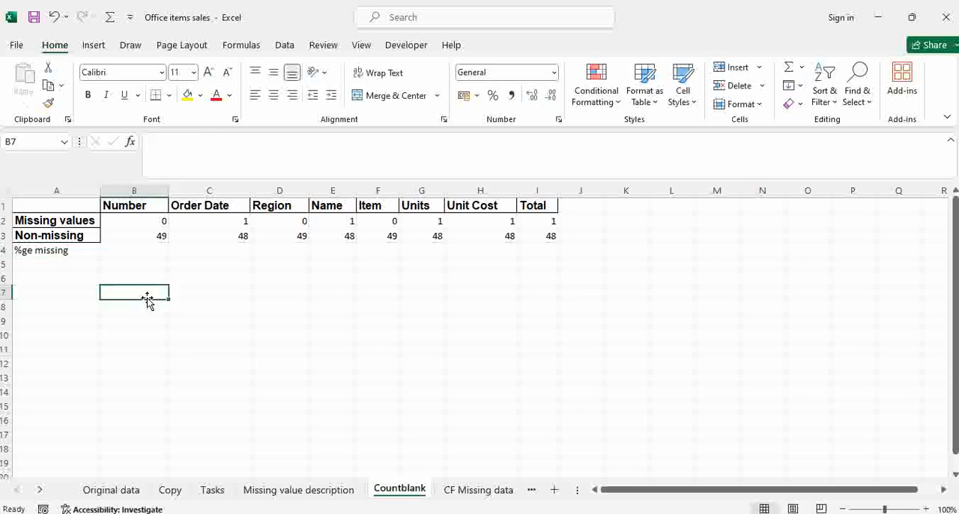
Copy the formatting of the Non-missing label in A3 to A4 with Format Painter.
left_click(58, 234)
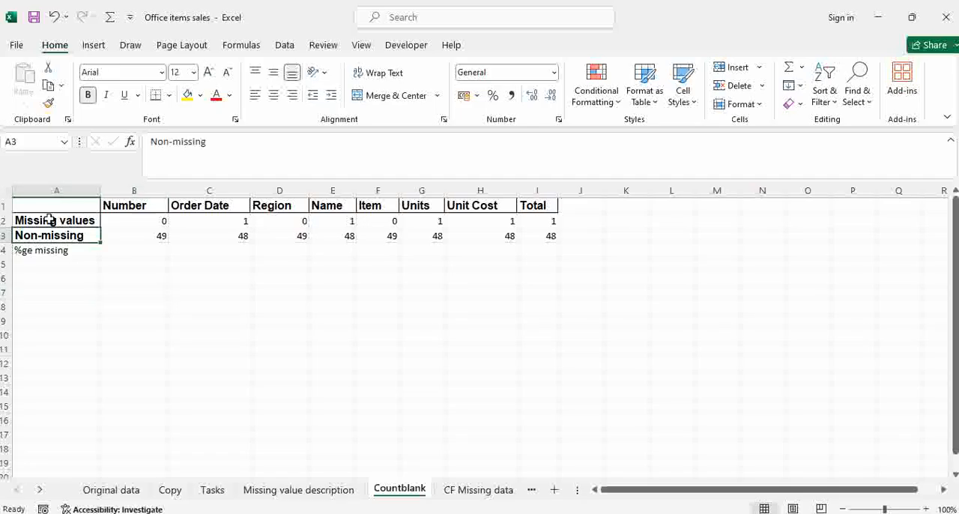
left_click(49, 104)
left_click(53, 249)
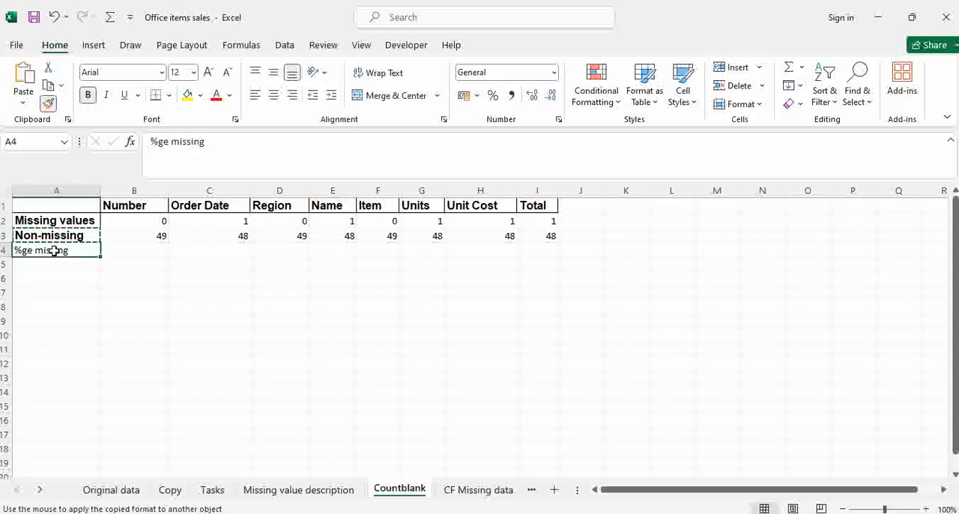
left_click(192, 276)
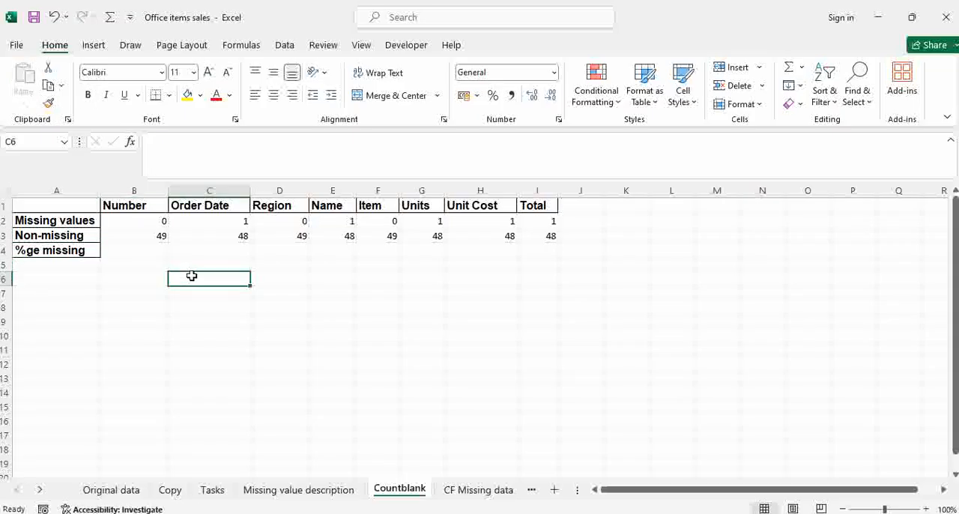
Enter =B2/(B2+B3) in cell B4 to calculate the share of missing values in the Number column.
left_click(149, 256)
type("=")
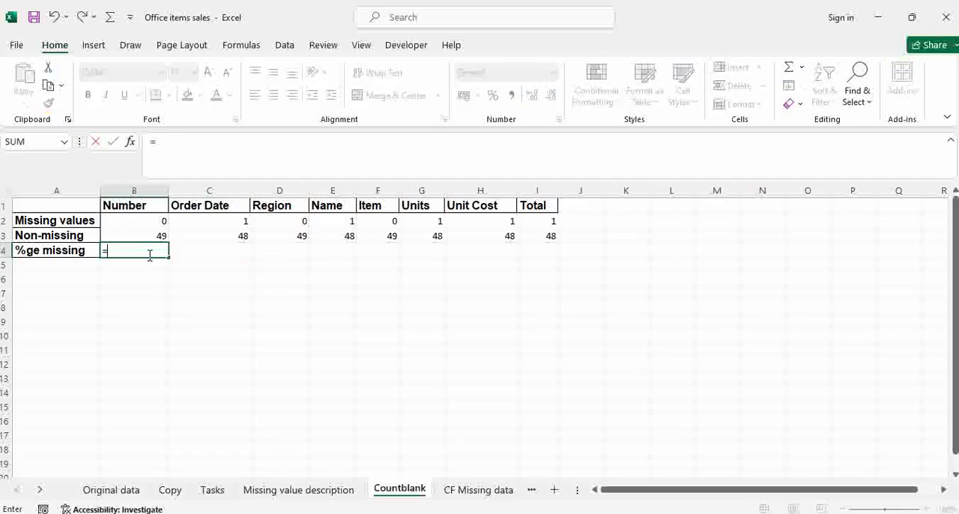
left_click(150, 256)
left_click(143, 222)
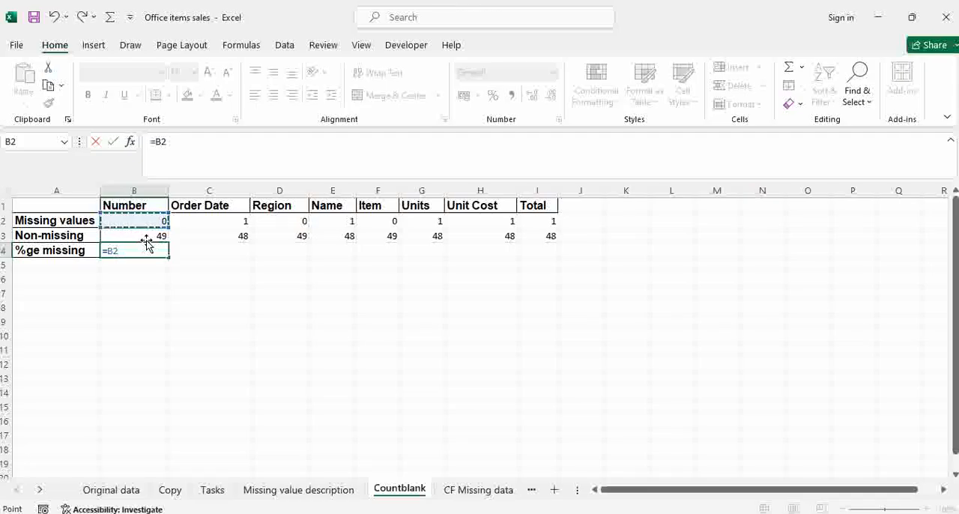
type("/(")
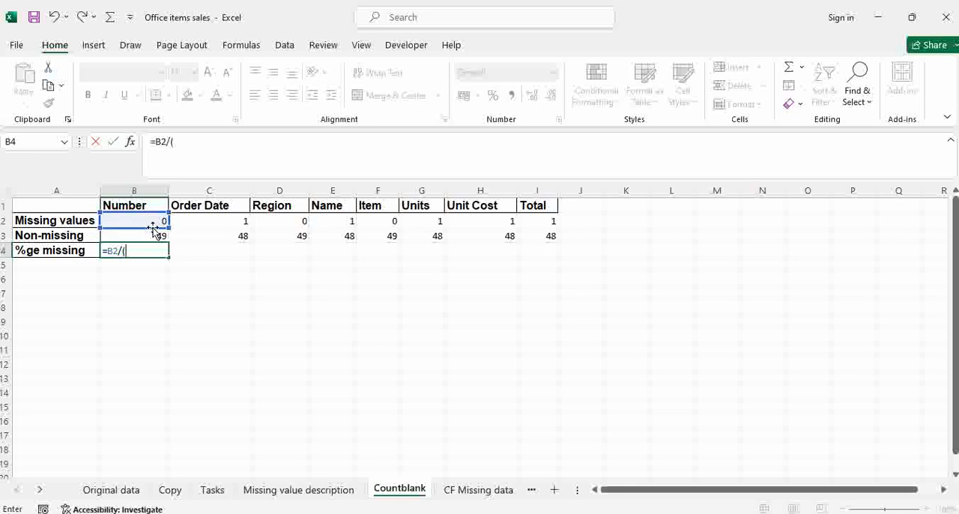
left_click(151, 223)
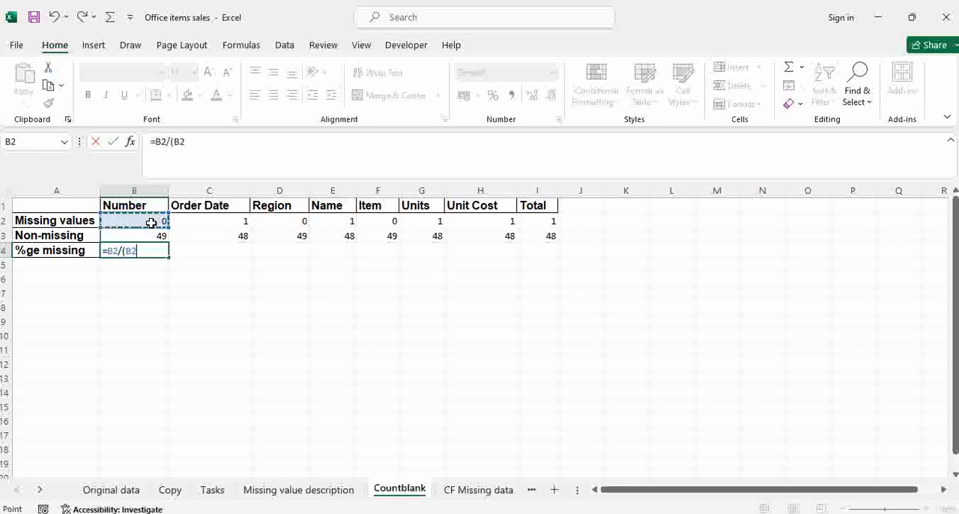
type("+")
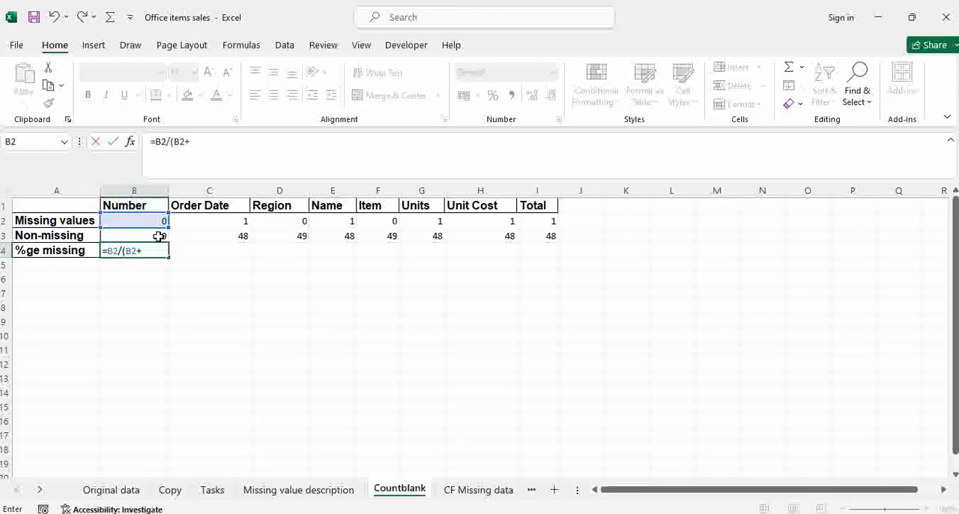
left_click(159, 236)
type(")")
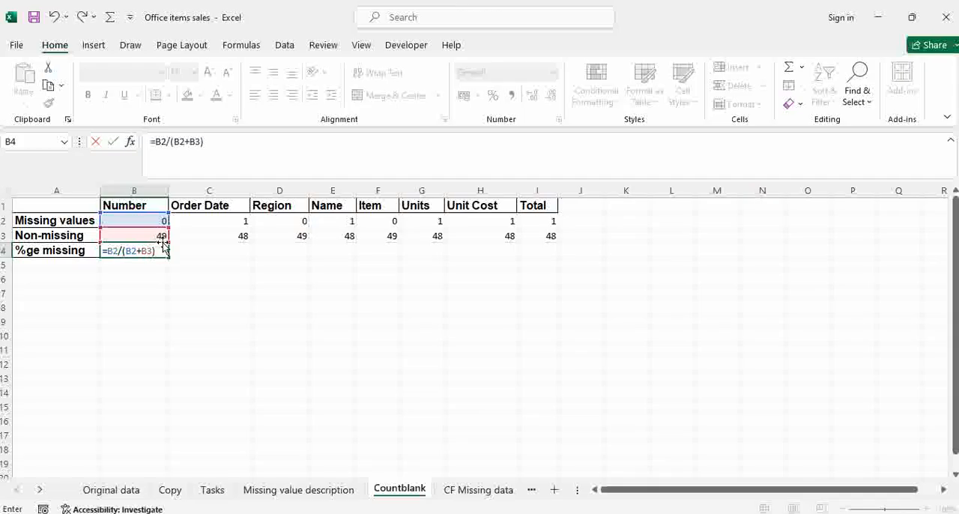
key("ctrl+Return")
Fill the missing-share formula from B4 across the %ge missing row to I4.
left_click(215, 282)
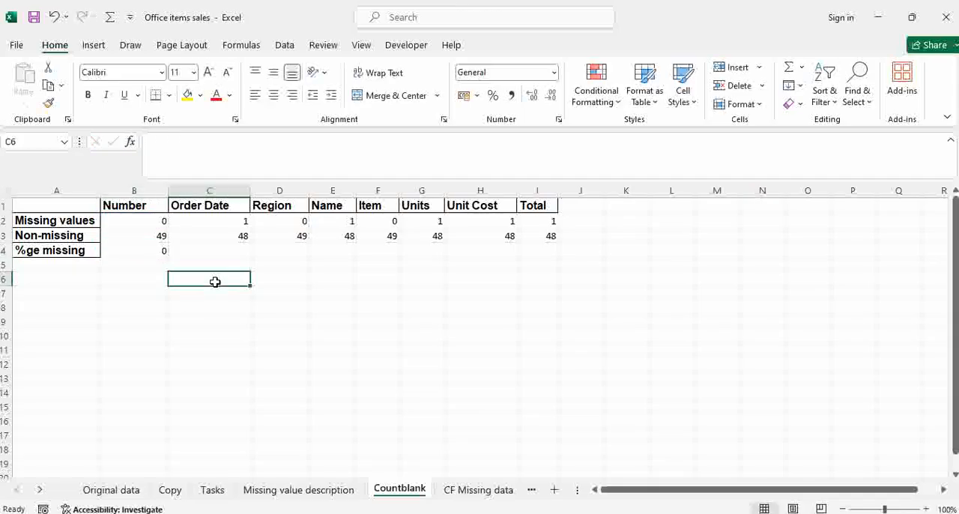
left_click(159, 253)
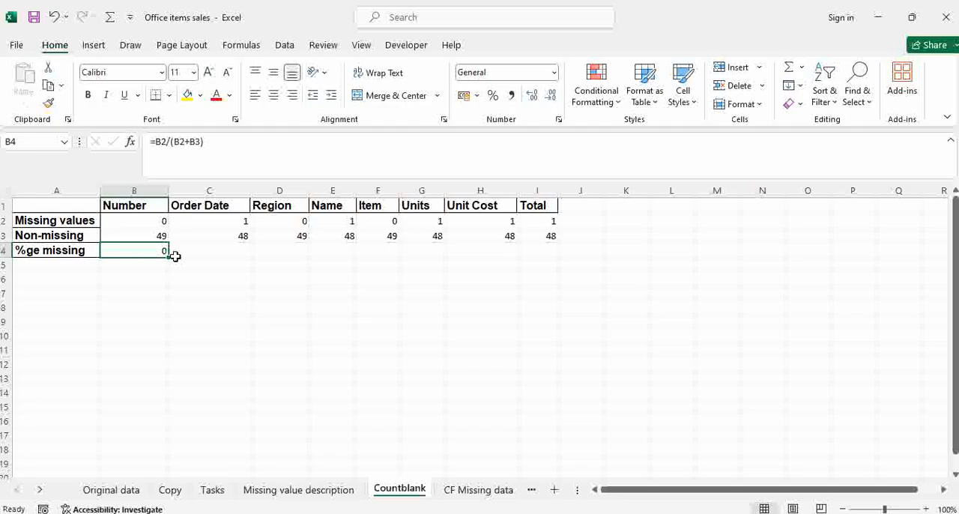
left_click_drag(167, 258, 547, 251)
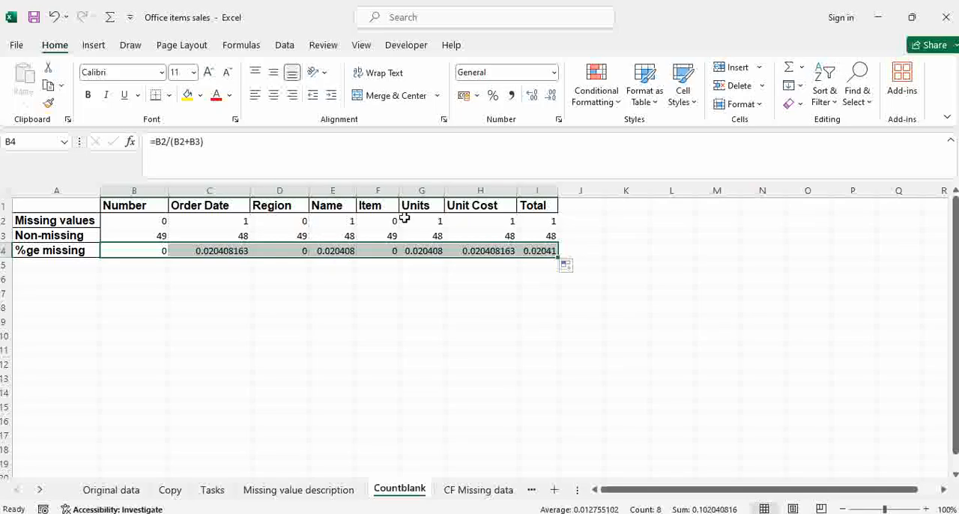
Reduce the decimals of the %ge missing values in B4:I4 to two places.
left_click(552, 98)
left_click(552, 98)
left_click(552, 98)
left_click(552, 98)
left_click(552, 98)
left_click(552, 98)
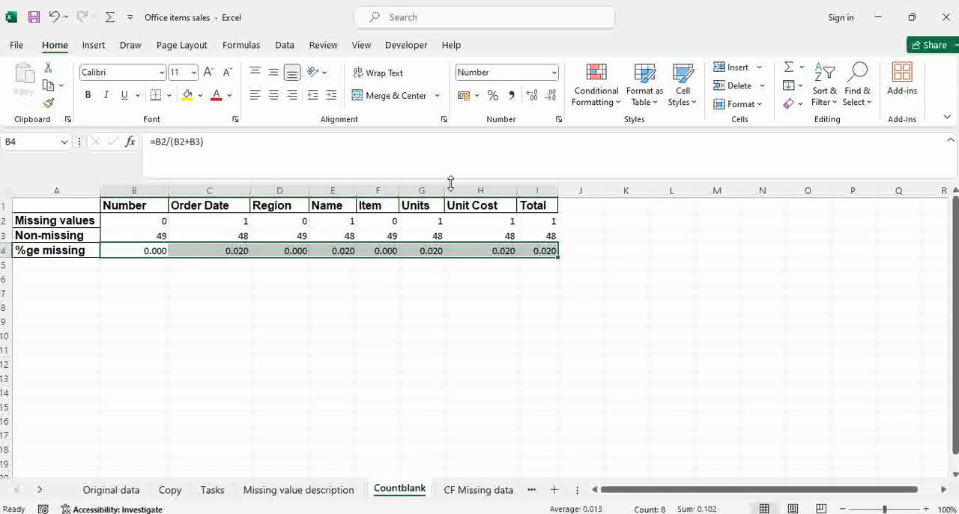
left_click(554, 98)
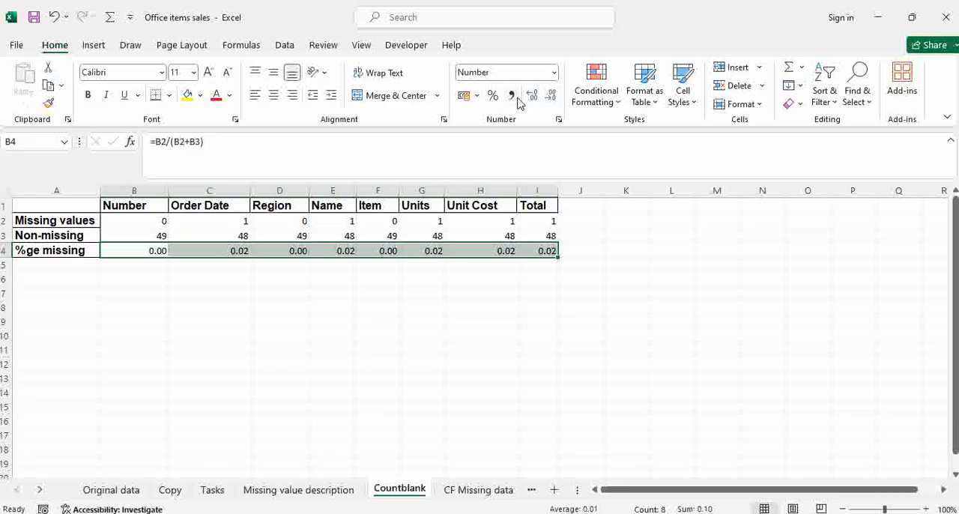
Format the %ge missing values in B4:I4 as percentages with two decimal places.
left_click(493, 96)
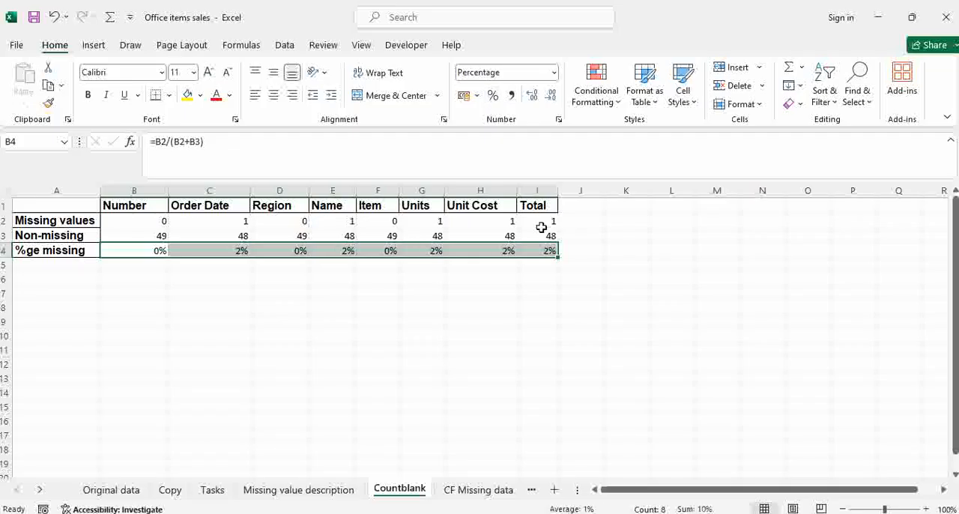
left_click(530, 100)
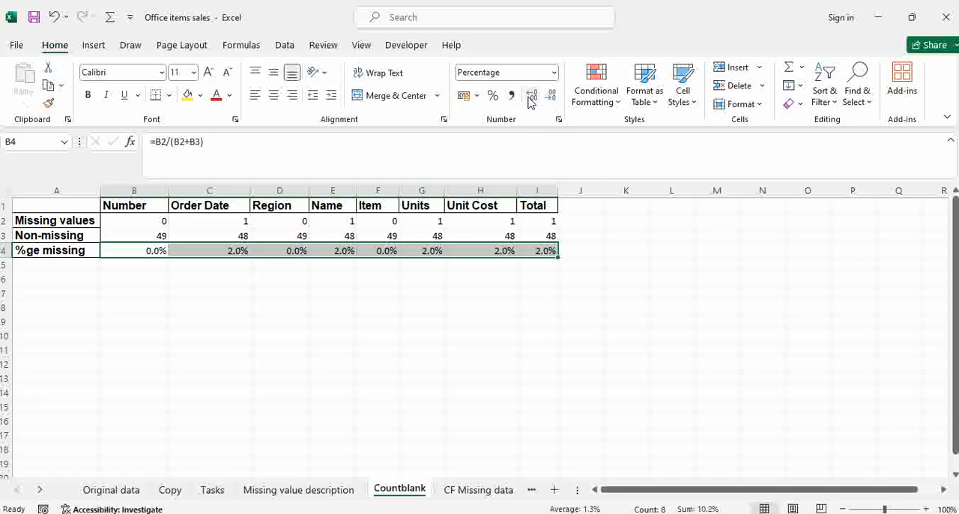
left_click(530, 100)
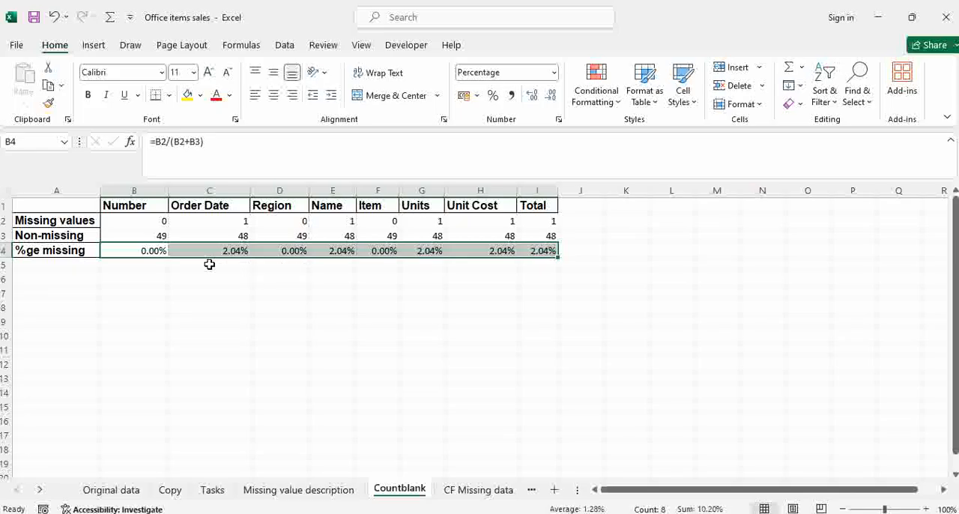
Apply All Borders to the summary values in B2:I4.
left_click(132, 221)
left_click_drag(176, 260, 542, 245)
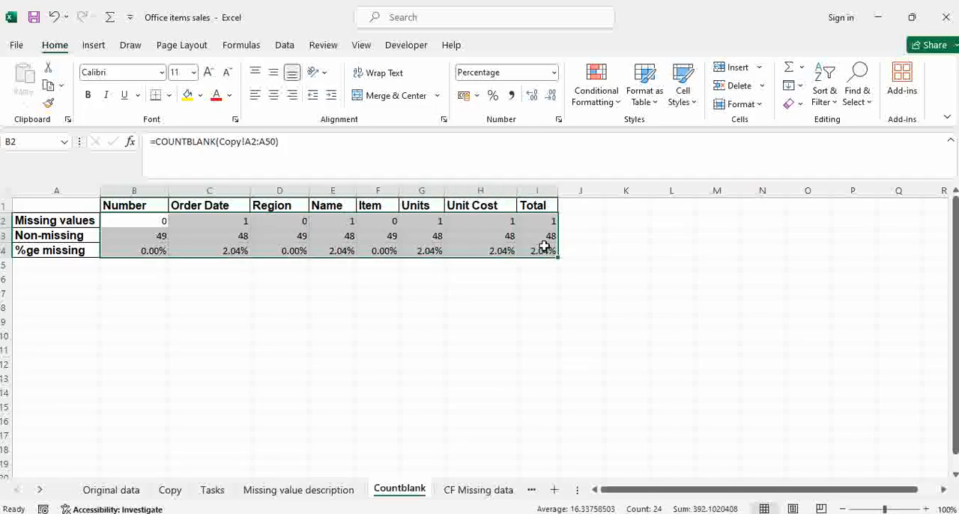
left_click(171, 96)
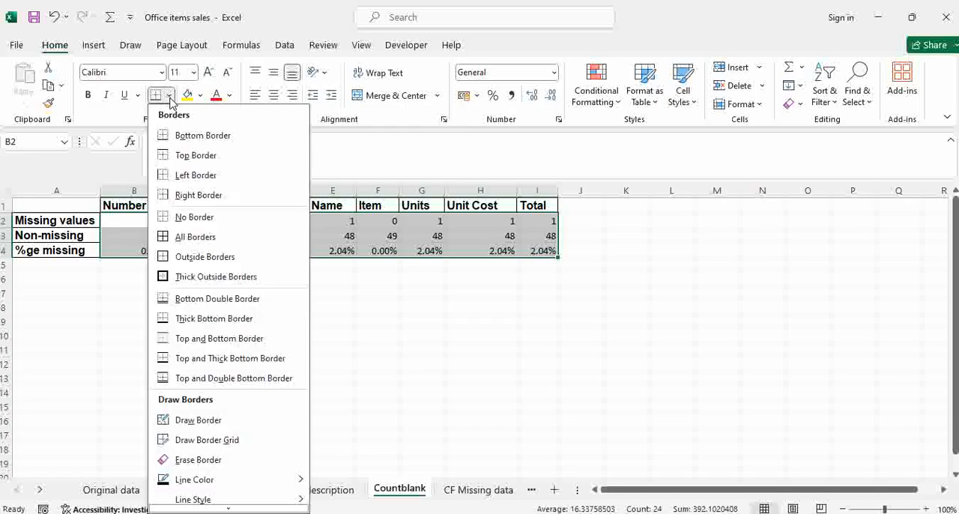
left_click(203, 239)
left_click(291, 334)
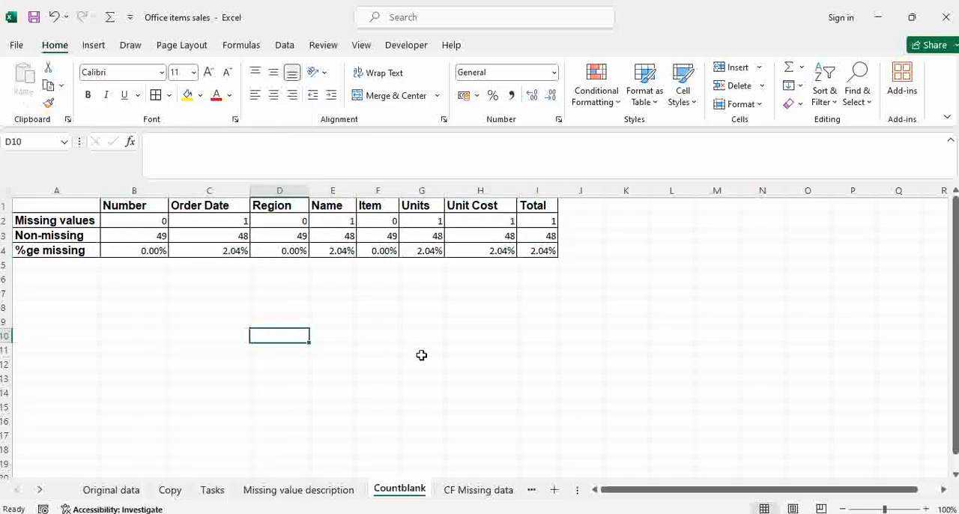